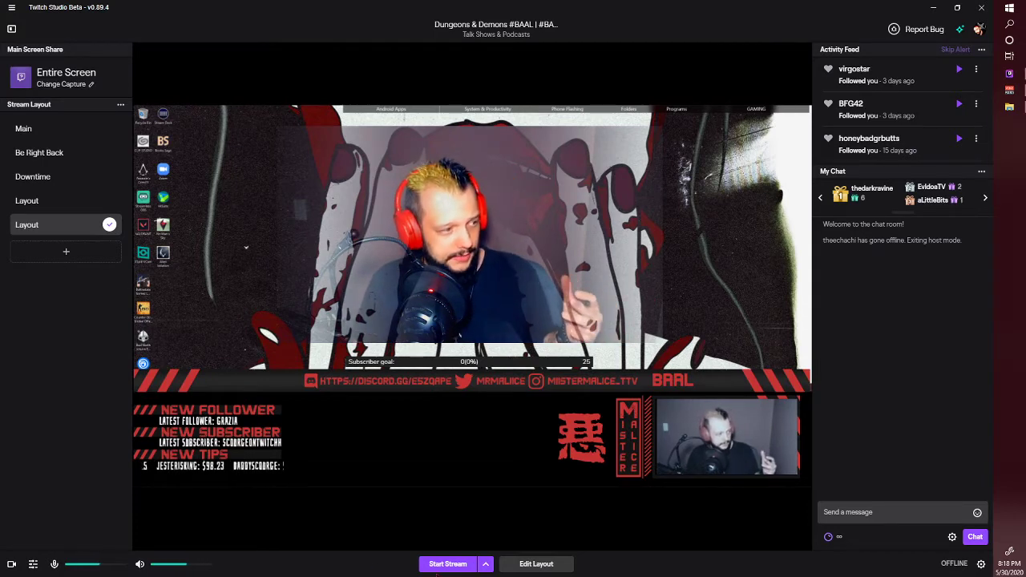
- Examine the existing layout's layers and the individual audio source levels, leaving the layout unsaved
click(537, 565)
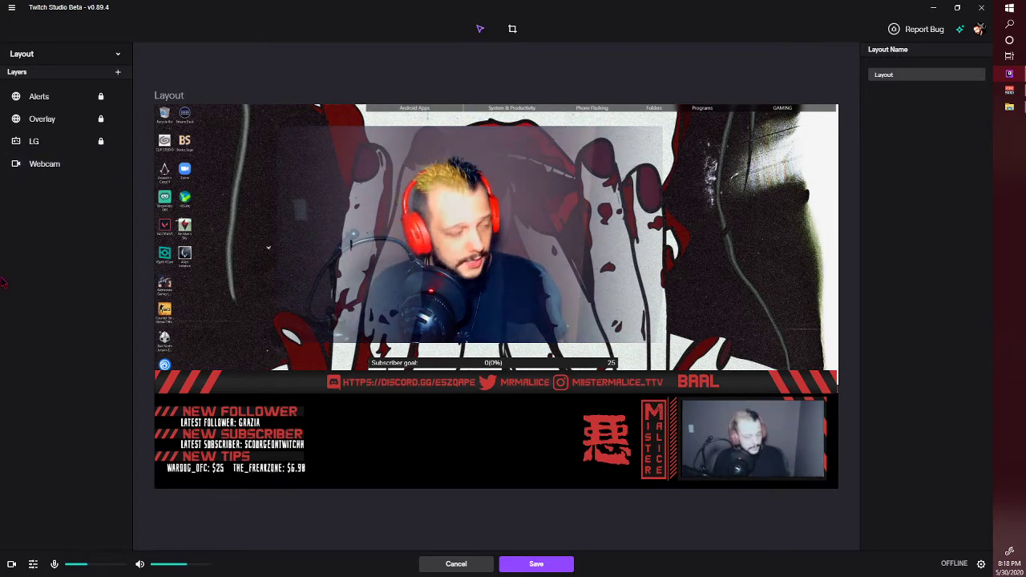
click(54, 564)
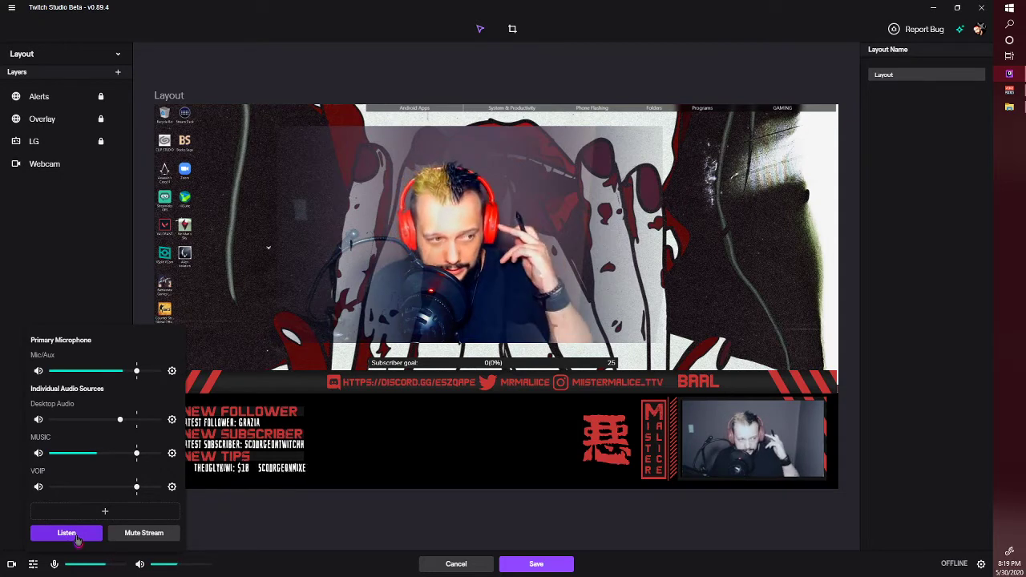
click(33, 564)
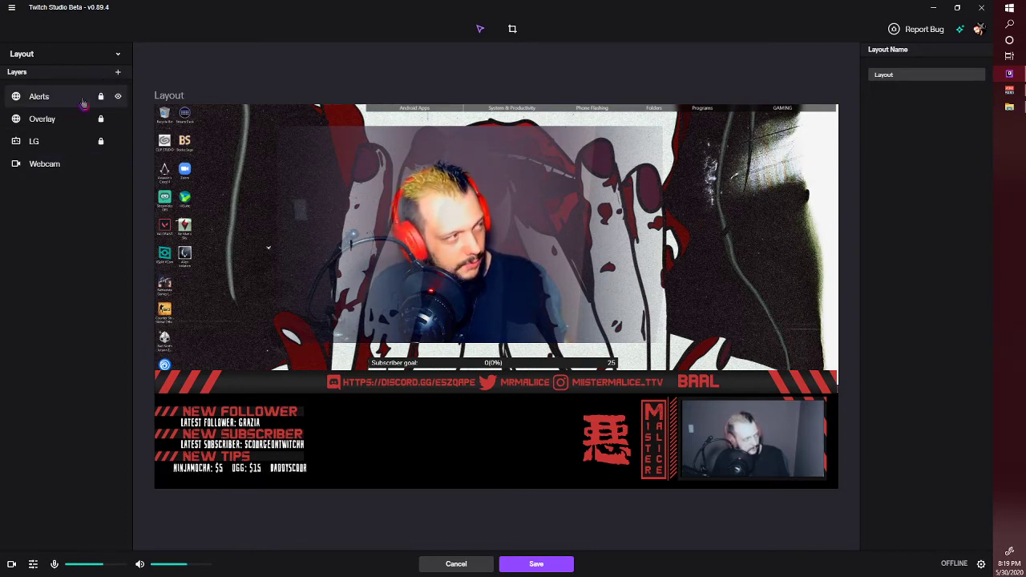
click(441, 565)
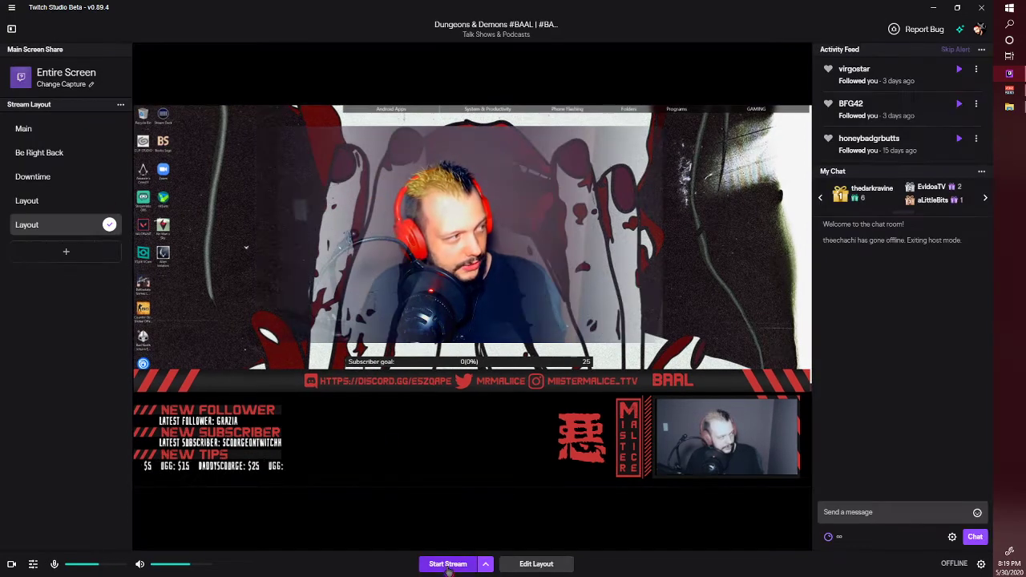
- Create a new blank stream layout and open it for editing
click(64, 254)
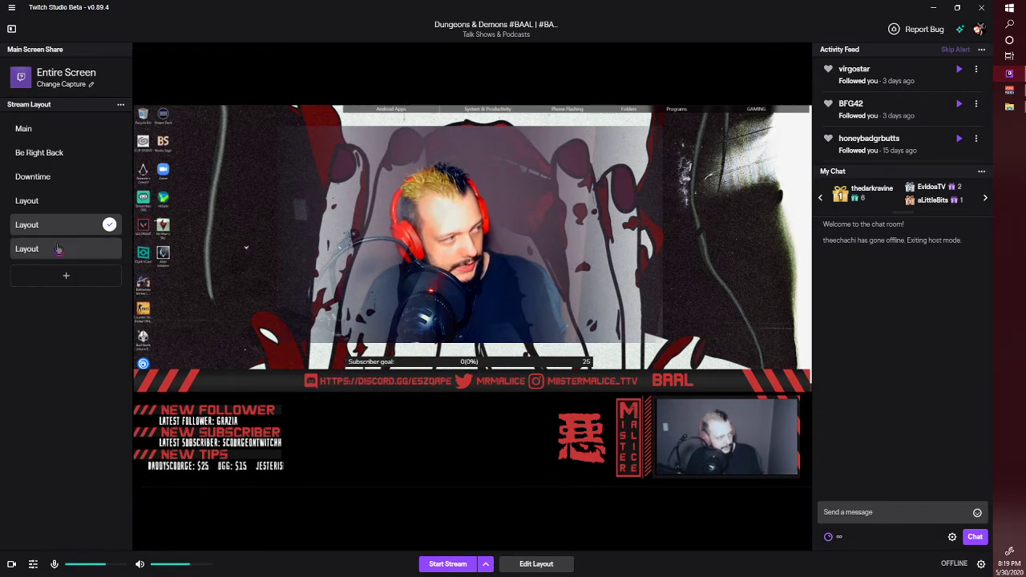
click(59, 247)
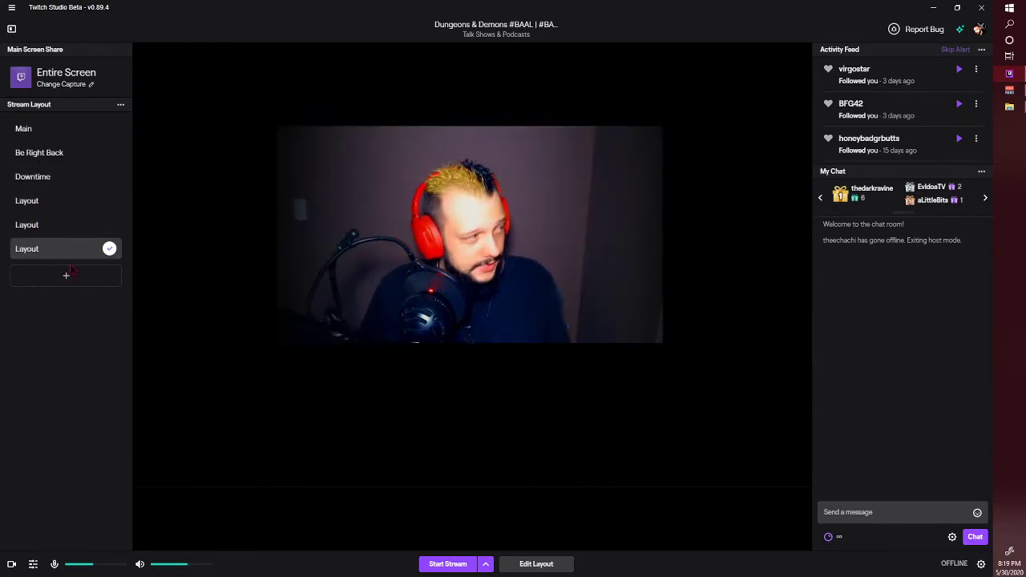
click(537, 563)
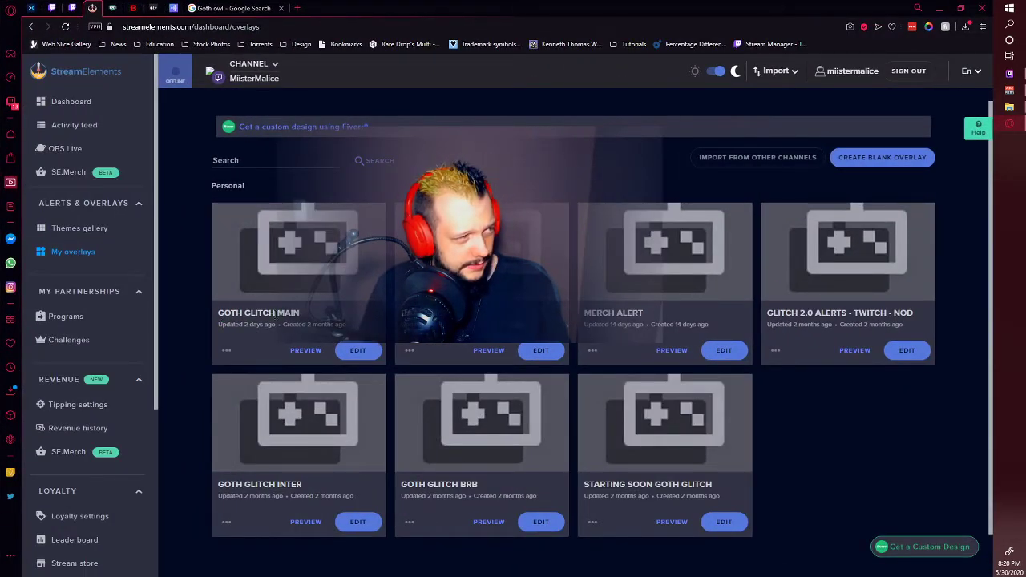
- Switch to StreamElements in the browser and copy the URL of the GOTH GLITCH MAIN overlay
click(226, 350)
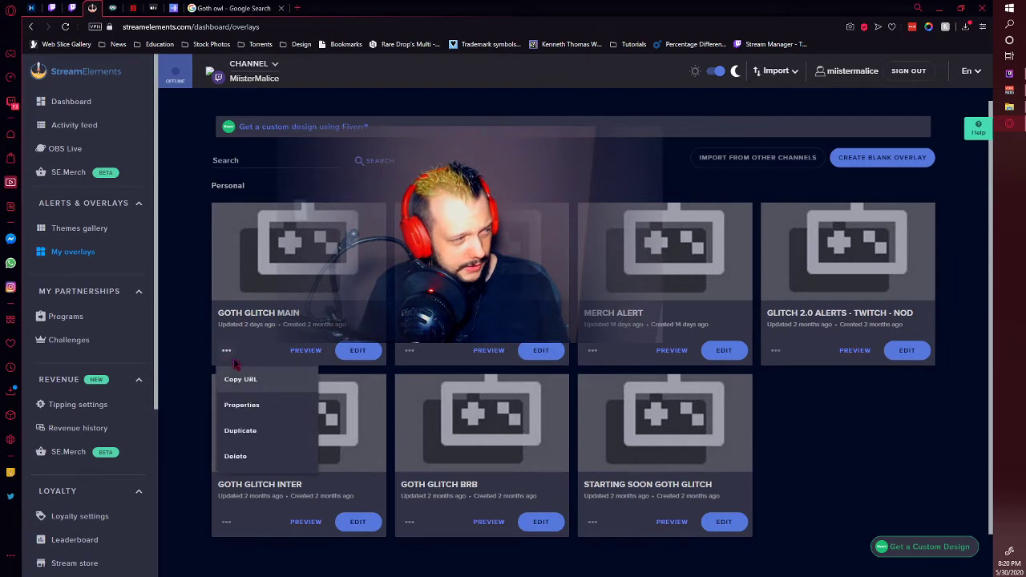
click(237, 381)
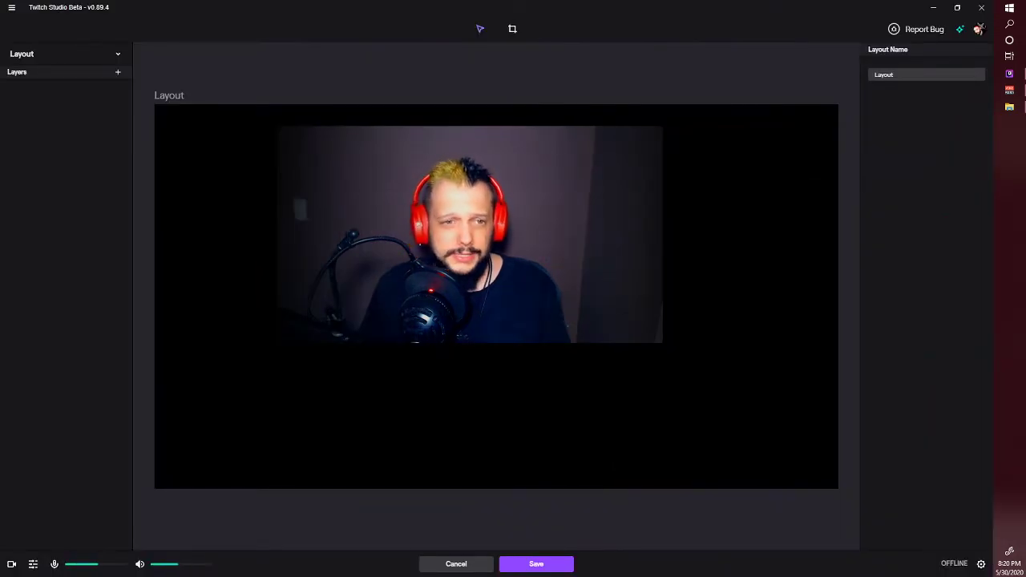
- In Twitch Studio, add an embedded webpage layer with a custom page resolution of 1920 by 1080
click(119, 73)
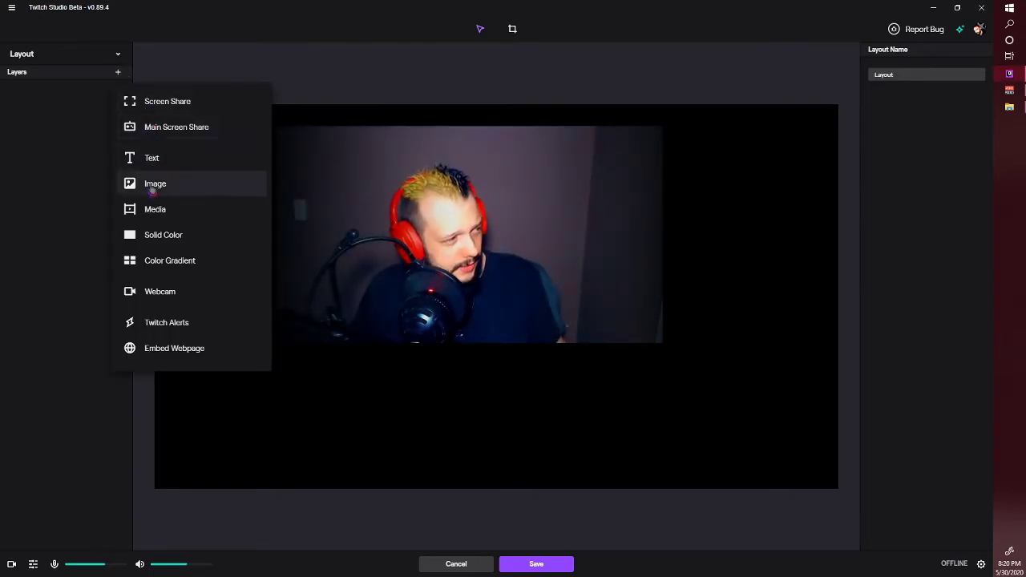
click(191, 350)
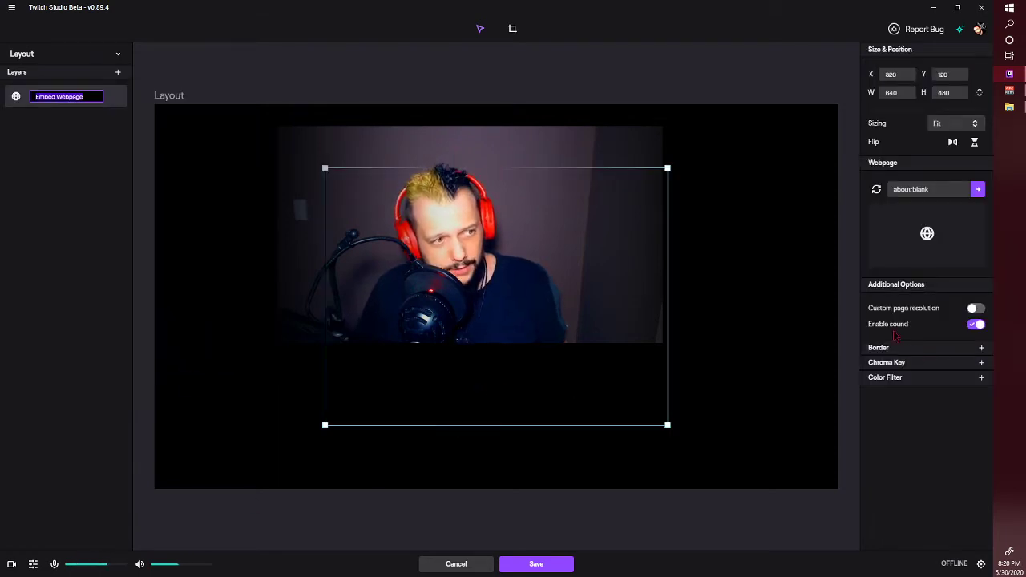
click(974, 311)
click(898, 326)
text(1920)
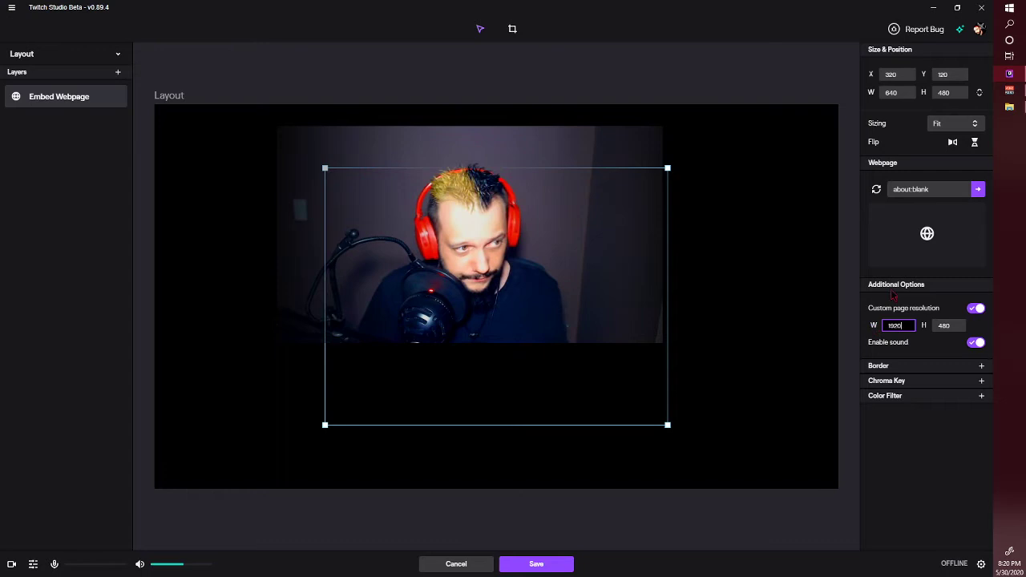
double_click(956, 325)
text(1080)
key(Return)
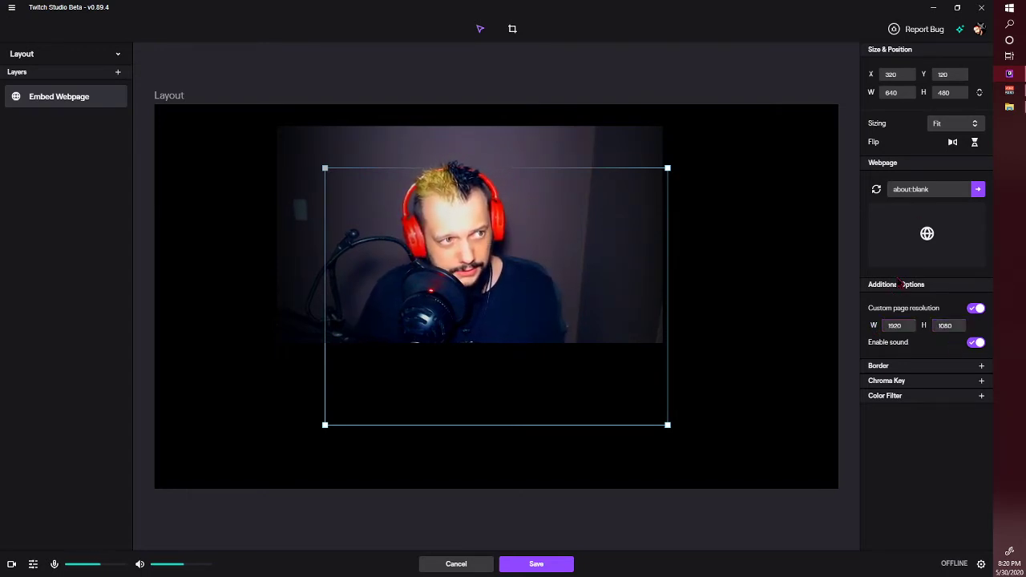
- Load the copied StreamElements overlay URL into the webpage layer and enlarge the layer to fill the 1280 by 720 canvas
click(940, 190)
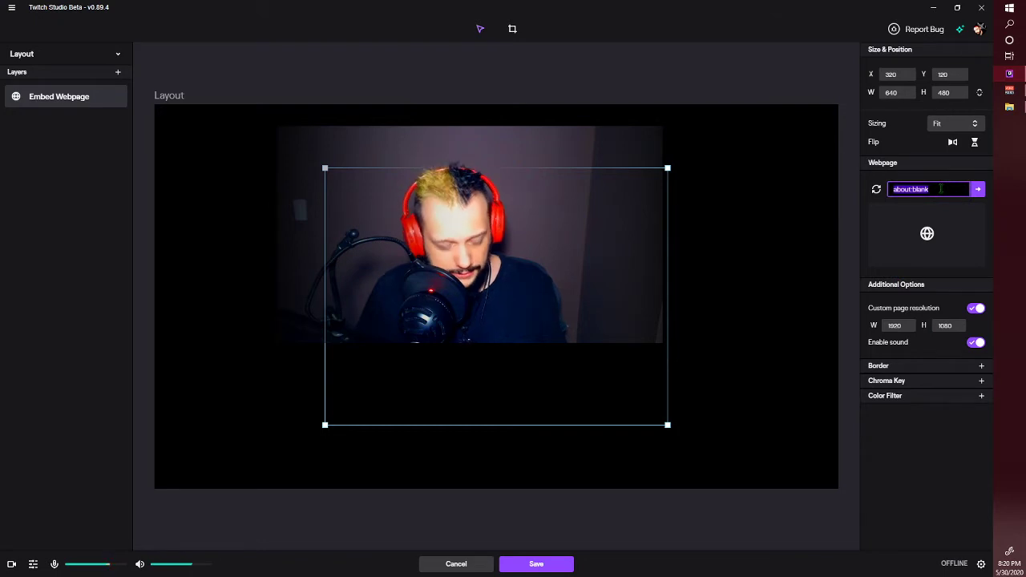
key(ctrl+v)
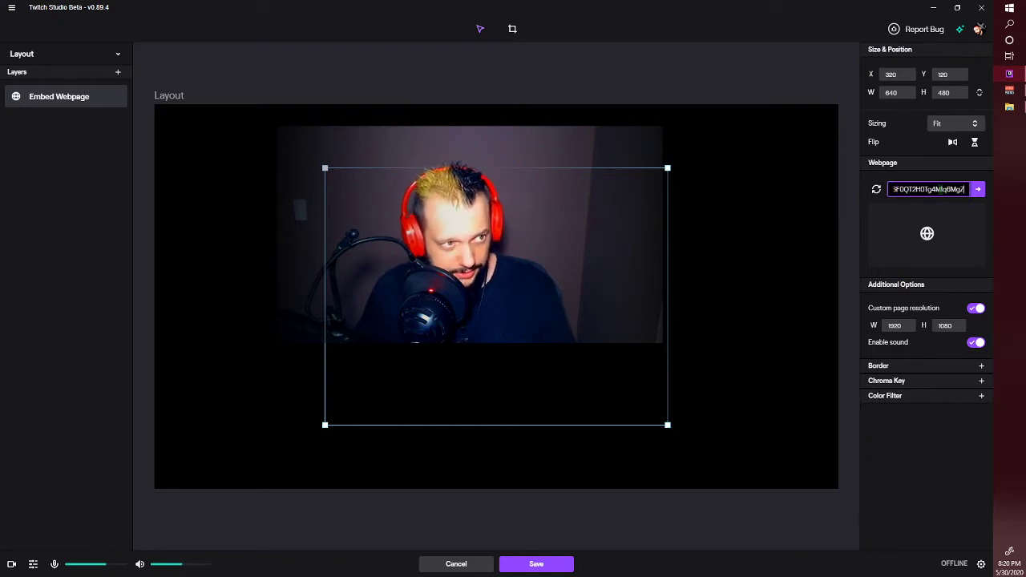
click(979, 193)
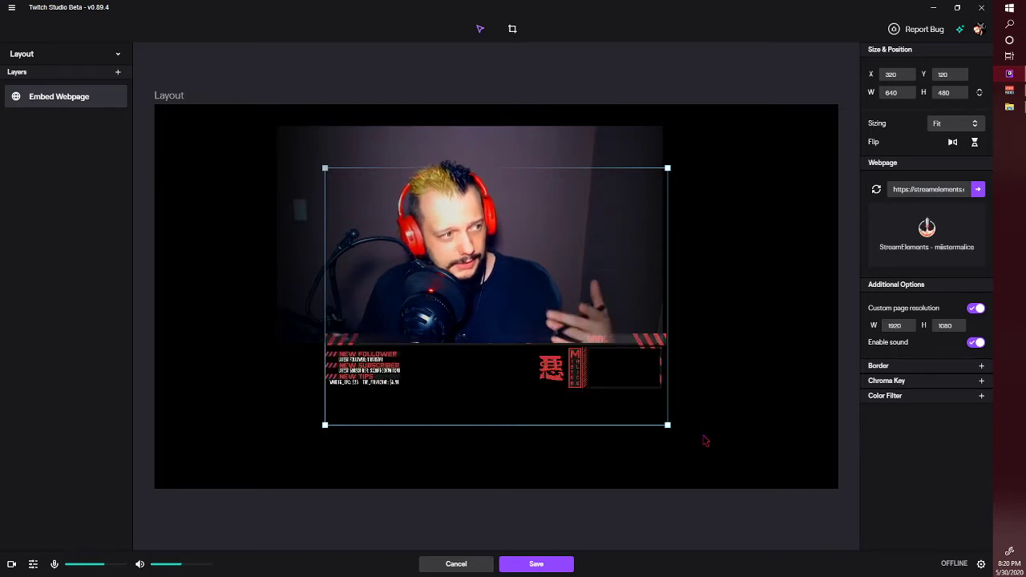
drag(500, 355, 367, 317)
drag(513, 376, 838, 489)
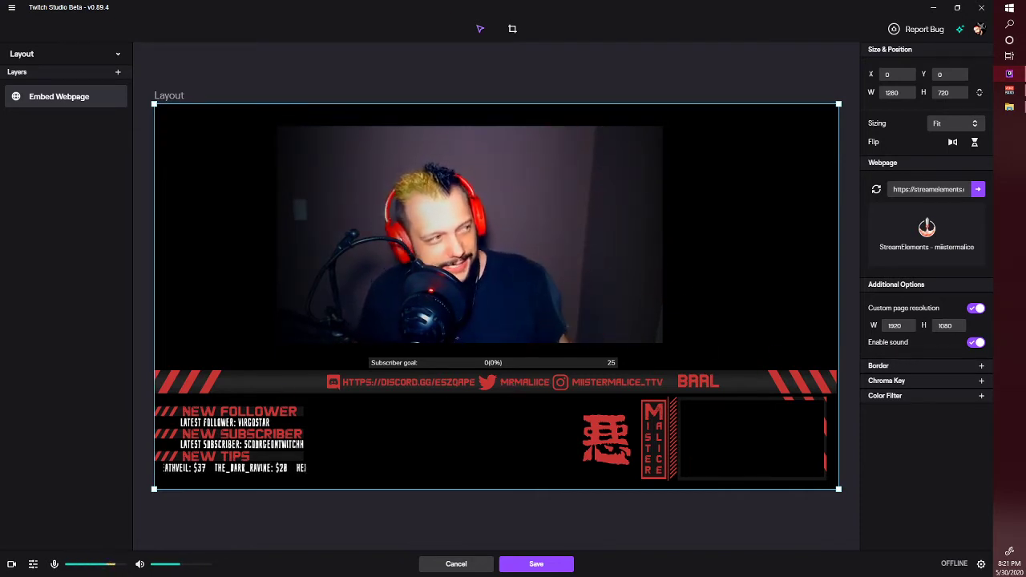
click(699, 91)
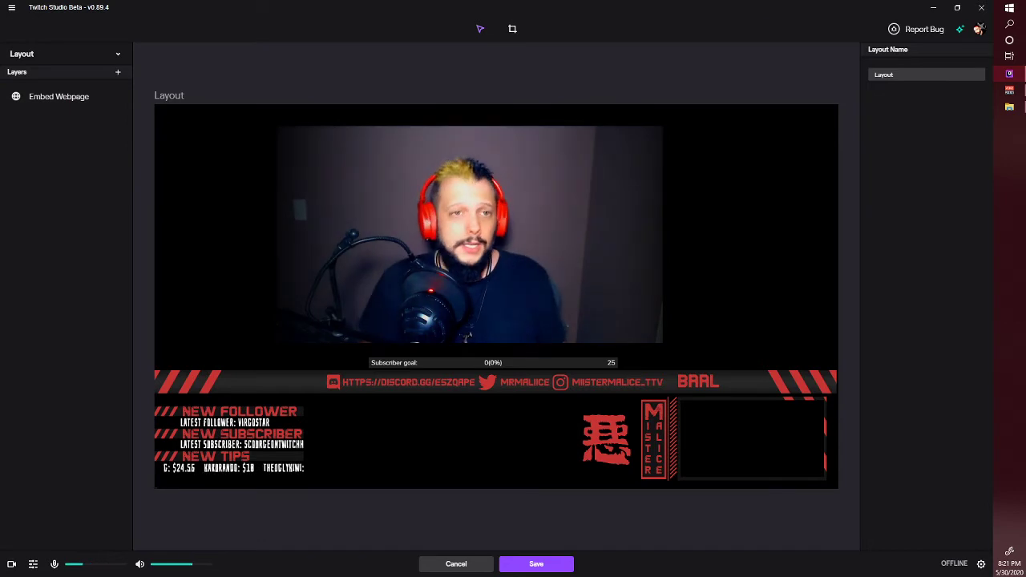
- Rename the embedded webpage layer as "Overlay]" and lock it
double_click(48, 97)
text(Overlay)
key(Return)
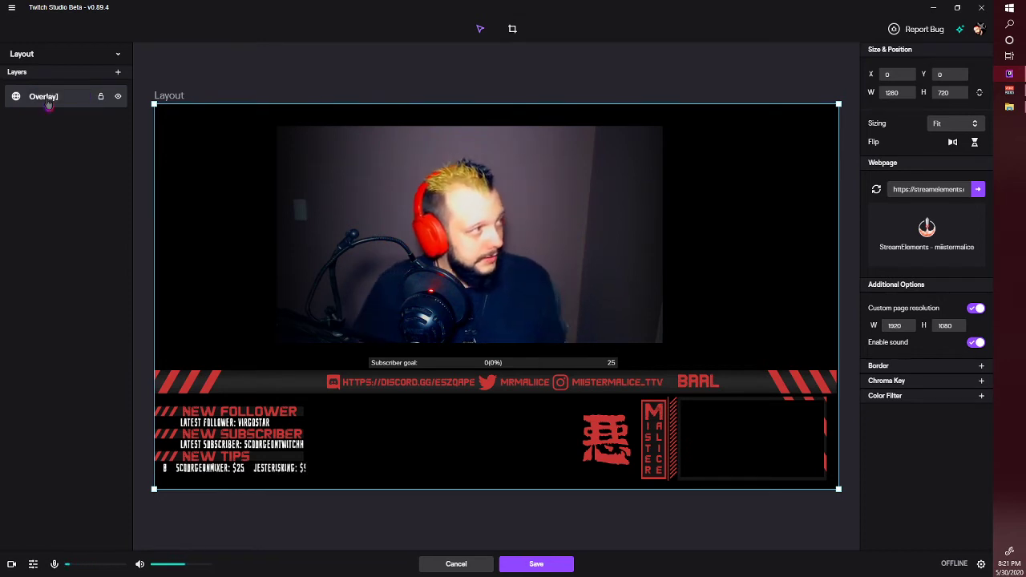
click(100, 97)
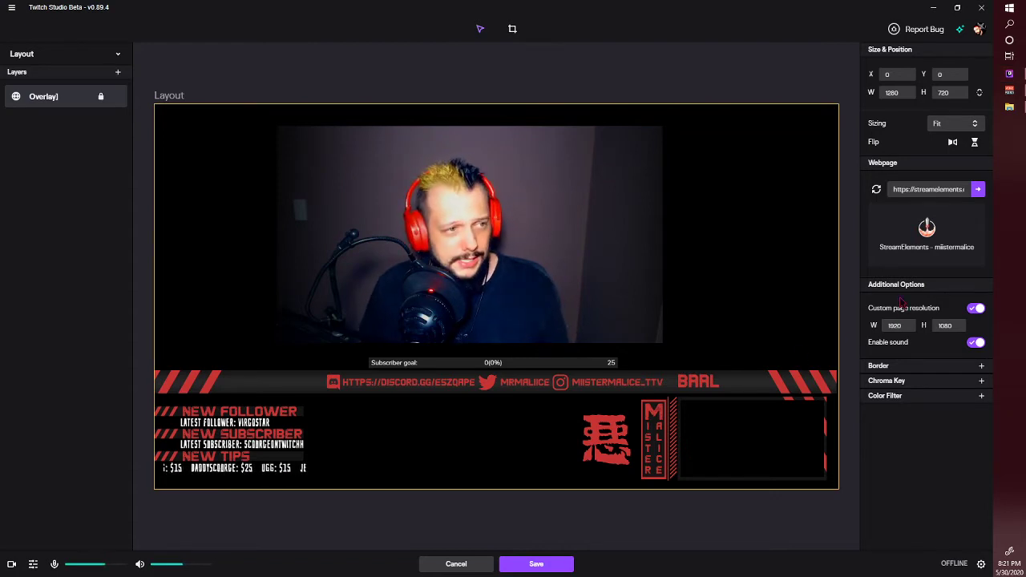
- Add a second embedded webpage layer with a custom page resolution of 1920 by 1080
click(118, 73)
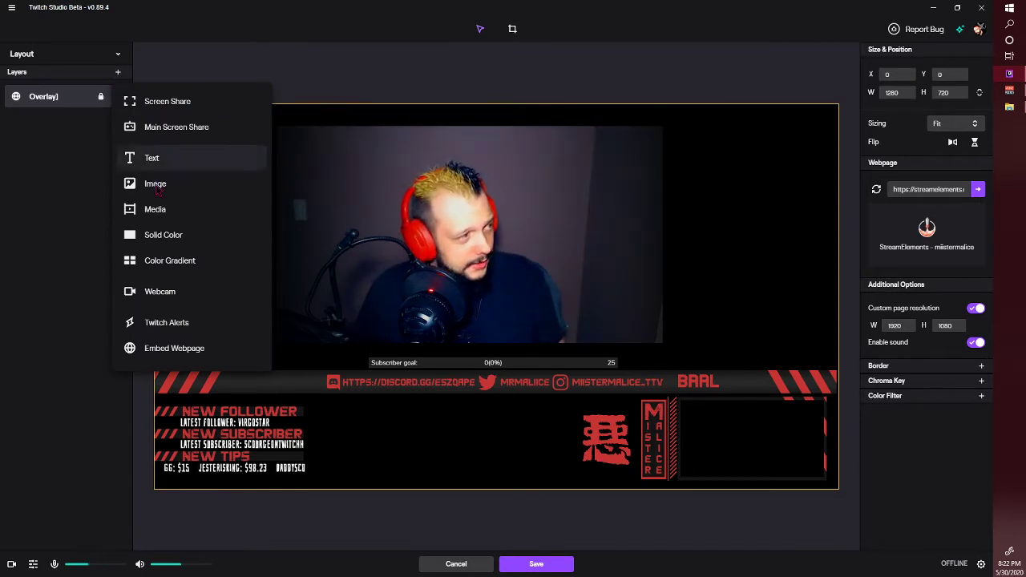
click(174, 348)
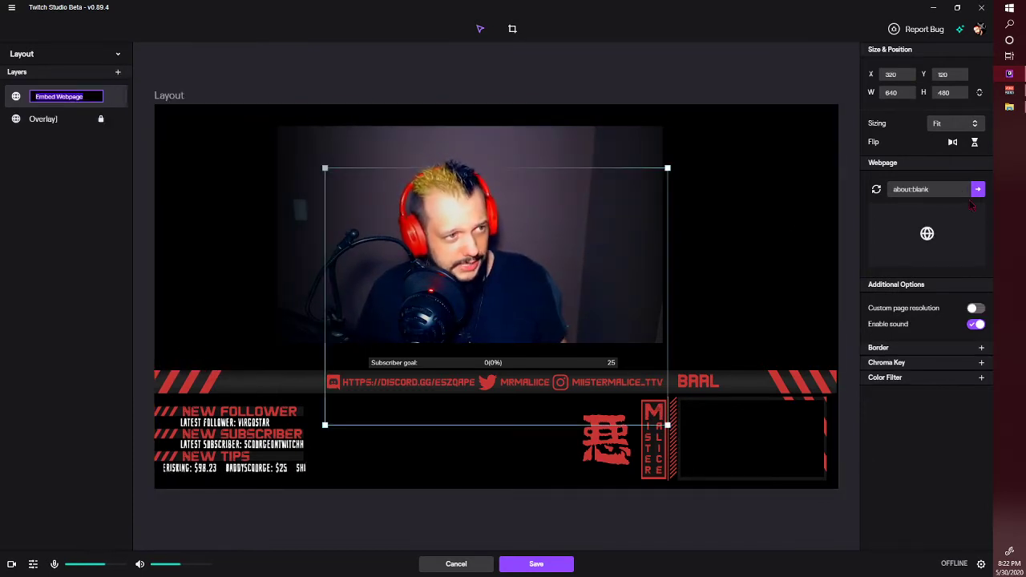
click(973, 308)
drag(914, 327, 876, 330)
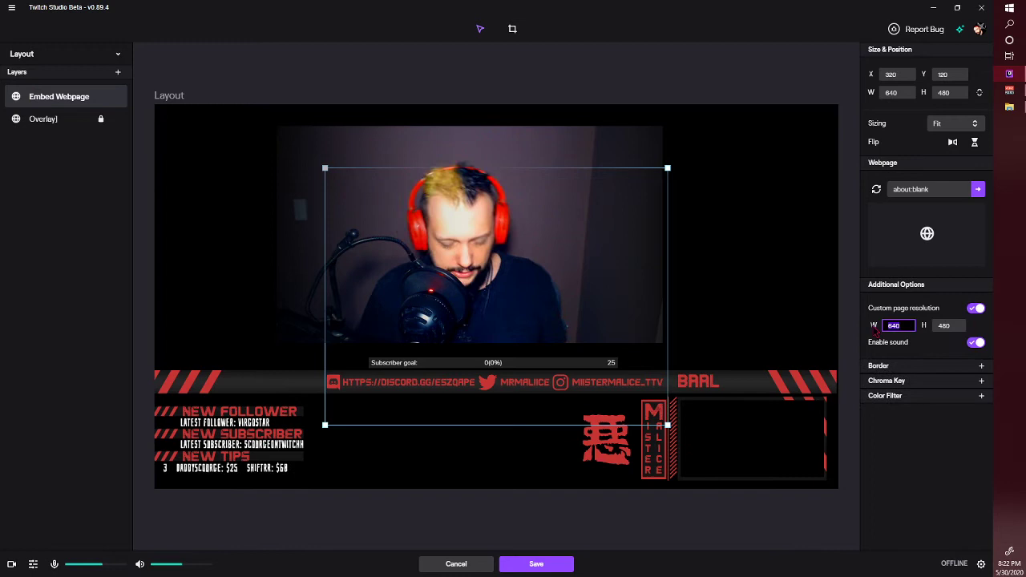
text(1080)
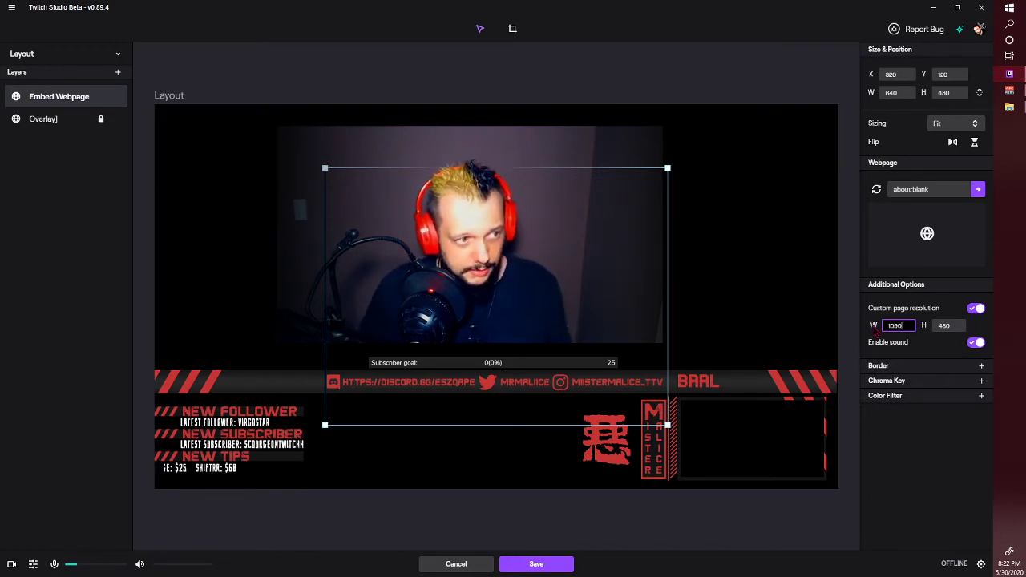
key(BackSpace)
key(BackSpace)
key(BackSpace)
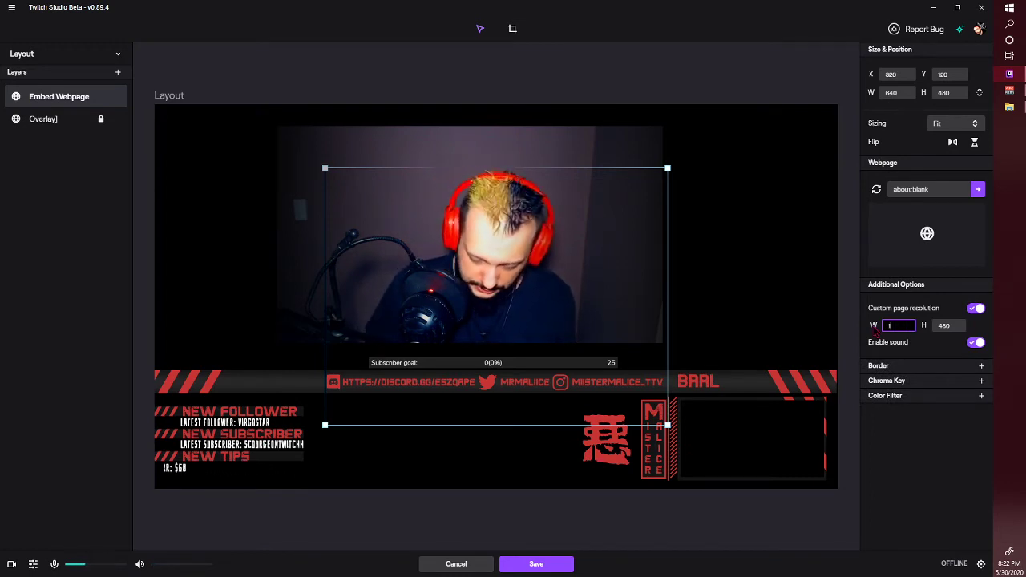
text(920)
key(Tab)
text(1)
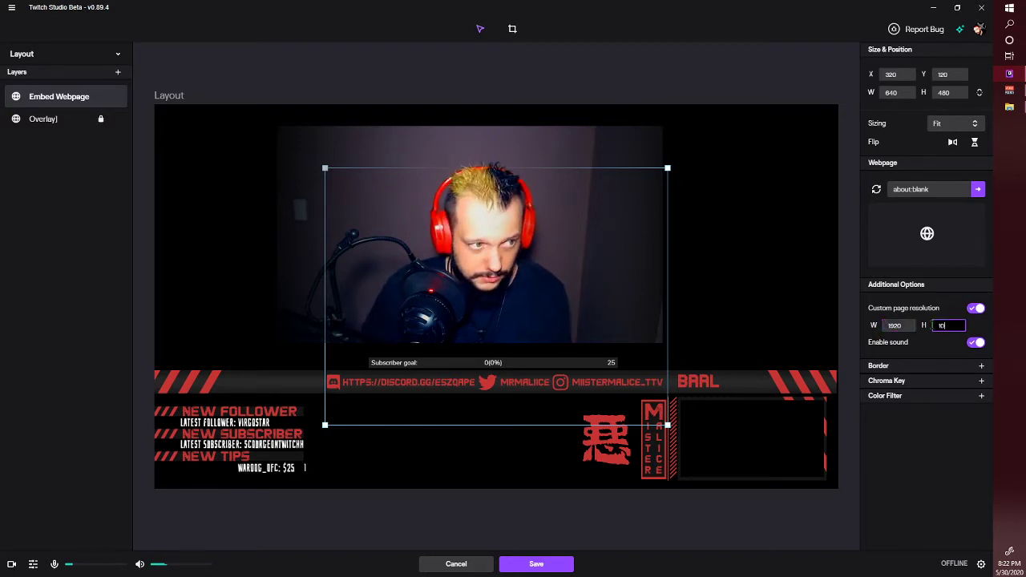
click(938, 355)
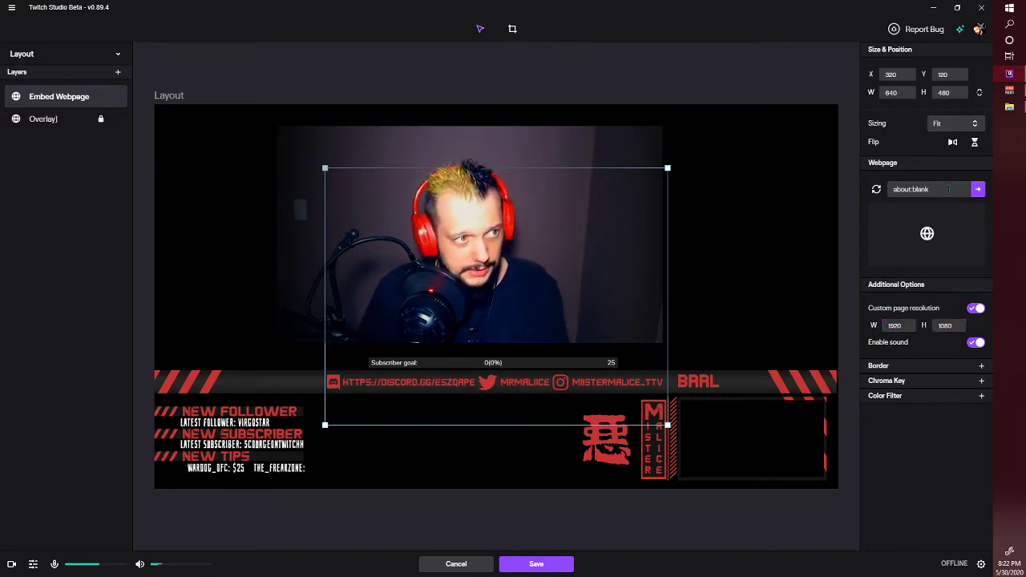
- Load the copied StreamElements URL into the second webpage layer and stretch it from the canvas origin to 1280 by 720
click(947, 190)
key(ctrl+v)
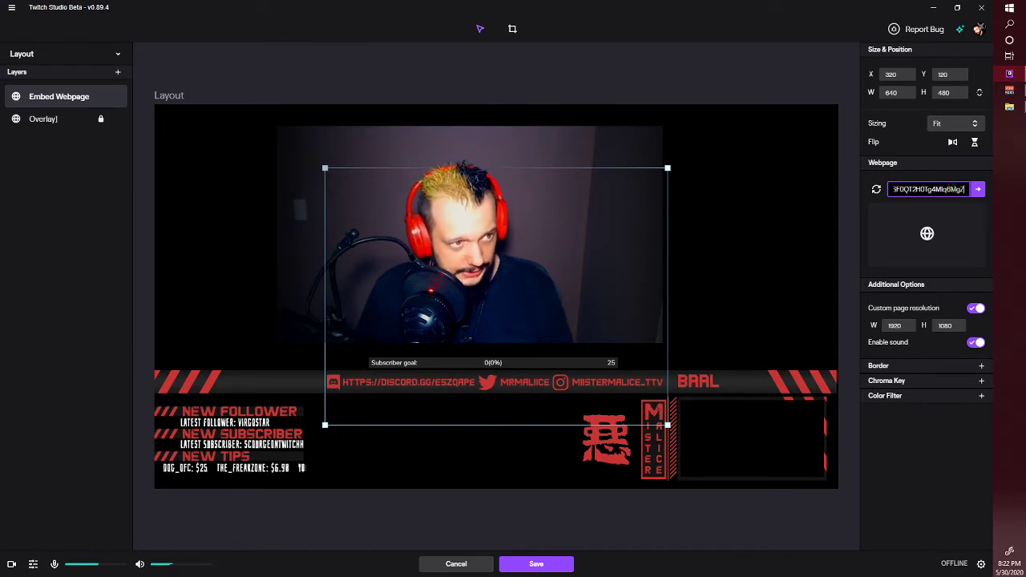
click(979, 190)
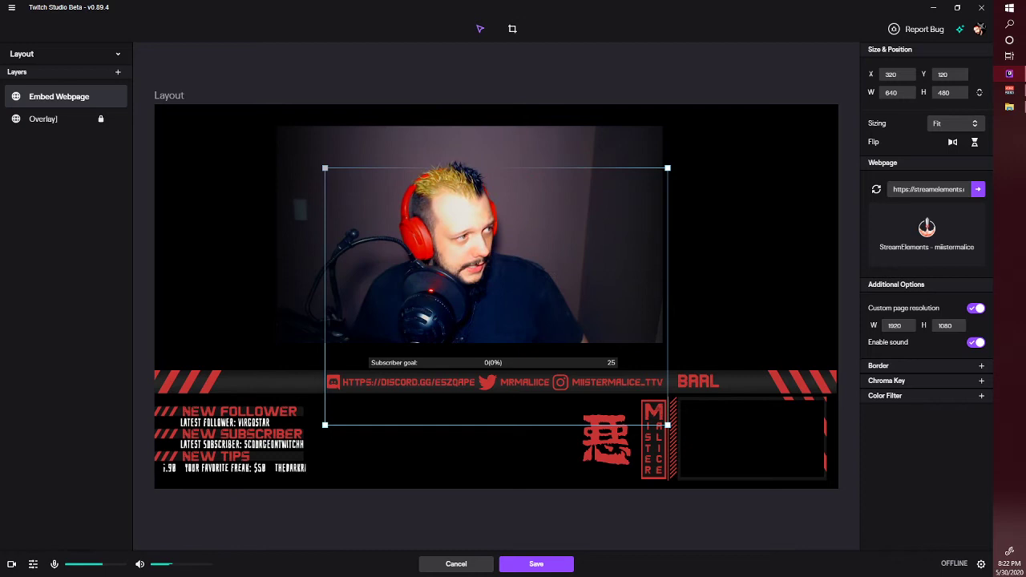
drag(446, 271, 275, 207)
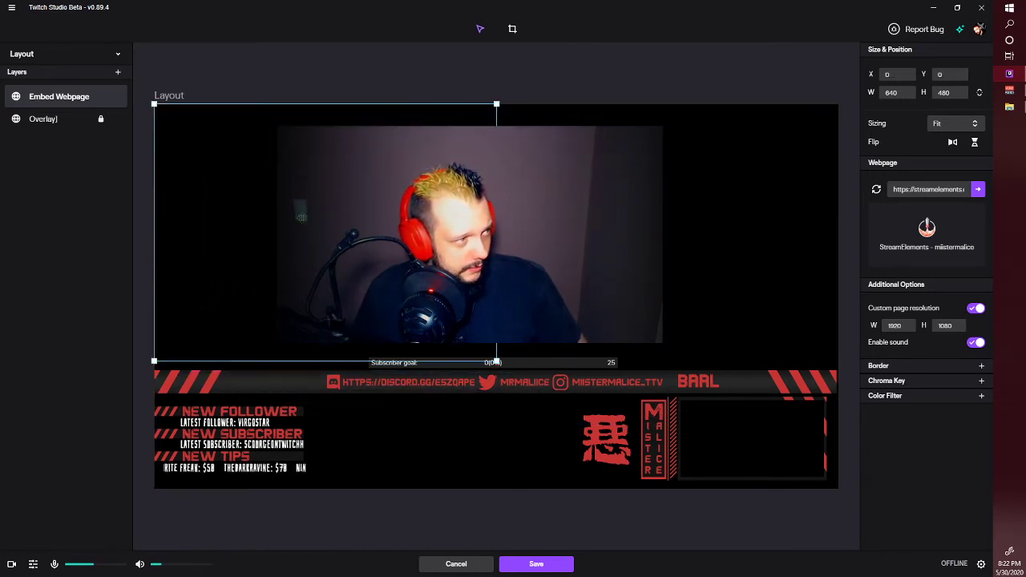
drag(496, 363, 839, 489)
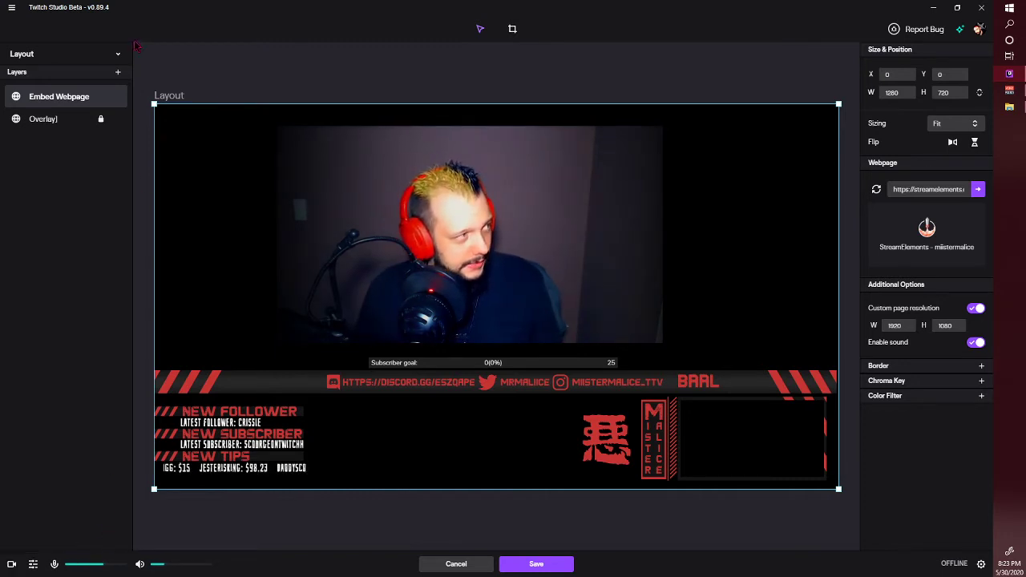
- Add a webcam layer and fit it inside the empty camera frame at the overlay's lower right
click(118, 74)
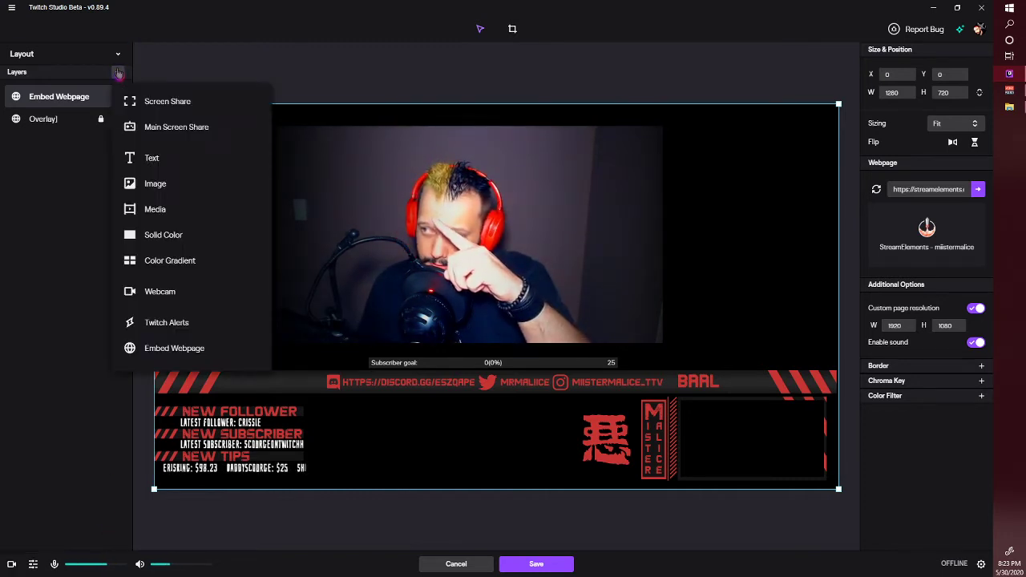
click(156, 292)
drag(239, 425, 570, 272)
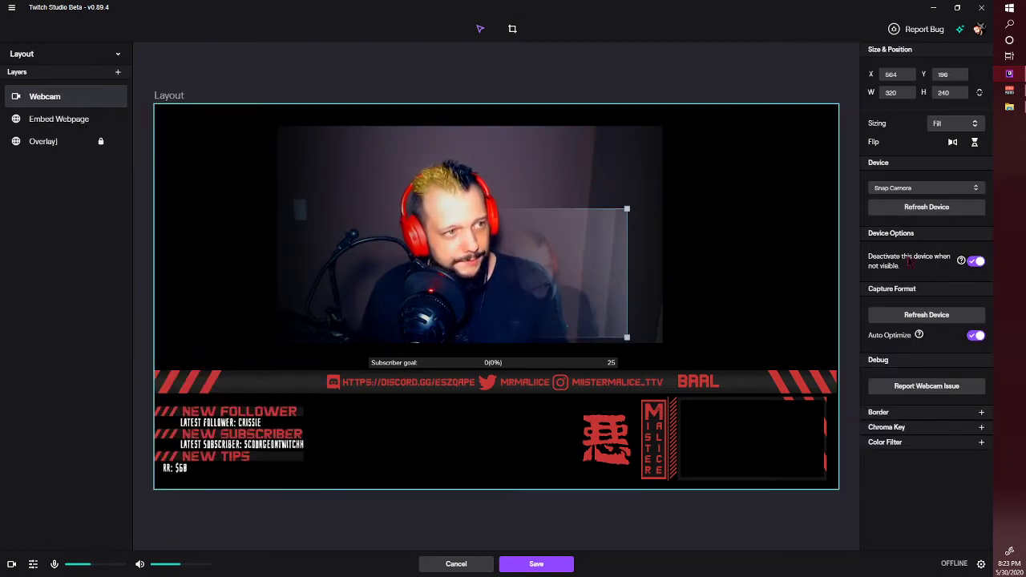
drag(672, 298, 757, 422)
drag(654, 347, 676, 399)
- Move the Webcam layer beneath both webpage layers and lock the Embed Webpage layer
drag(50, 105, 58, 153)
click(672, 189)
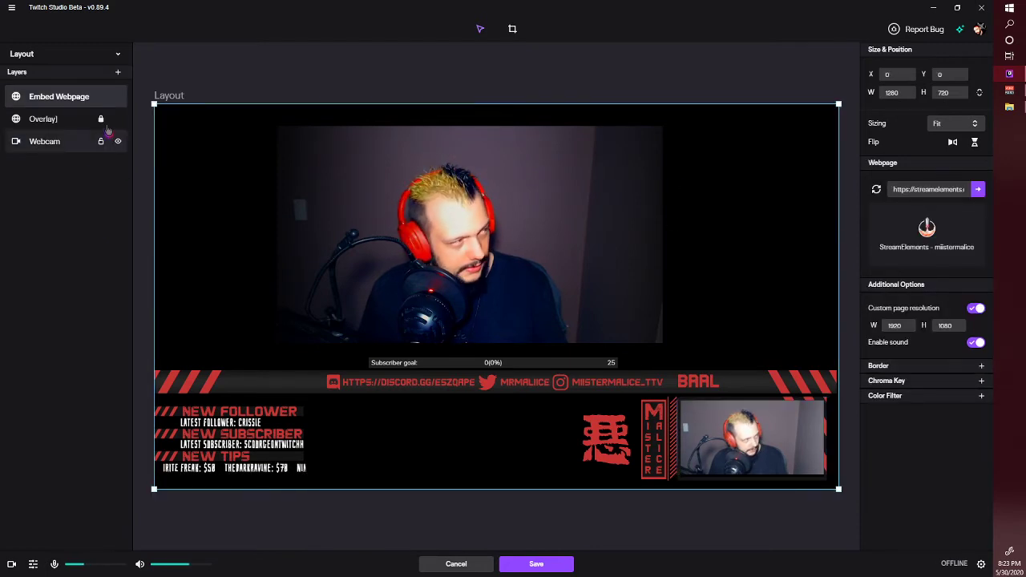
click(100, 96)
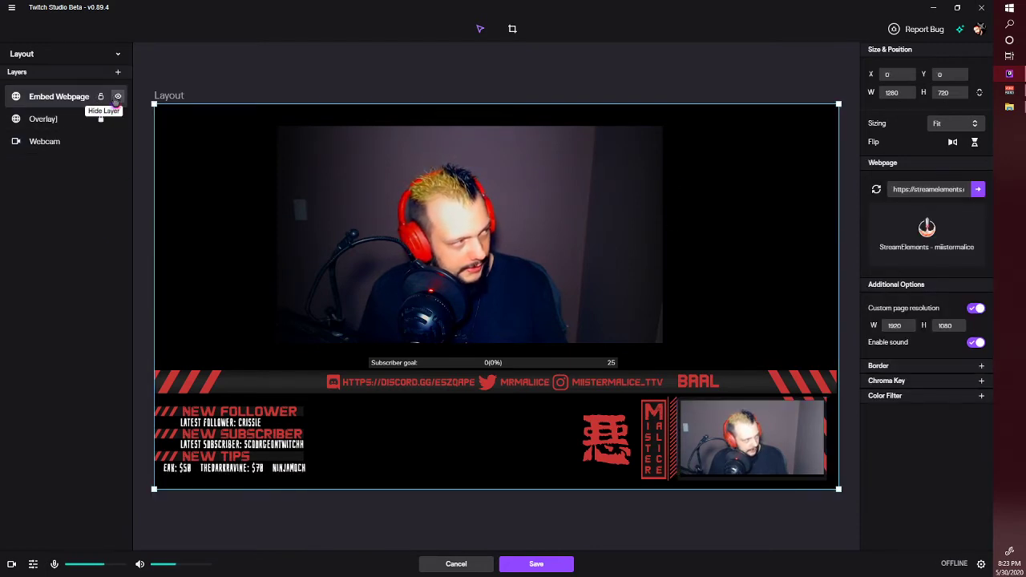
- Fine-tune the webcam inside the overlay's camera frame to about X 983, Y 555, 274 wide by 140 high
click(50, 149)
drag(775, 426, 764, 429)
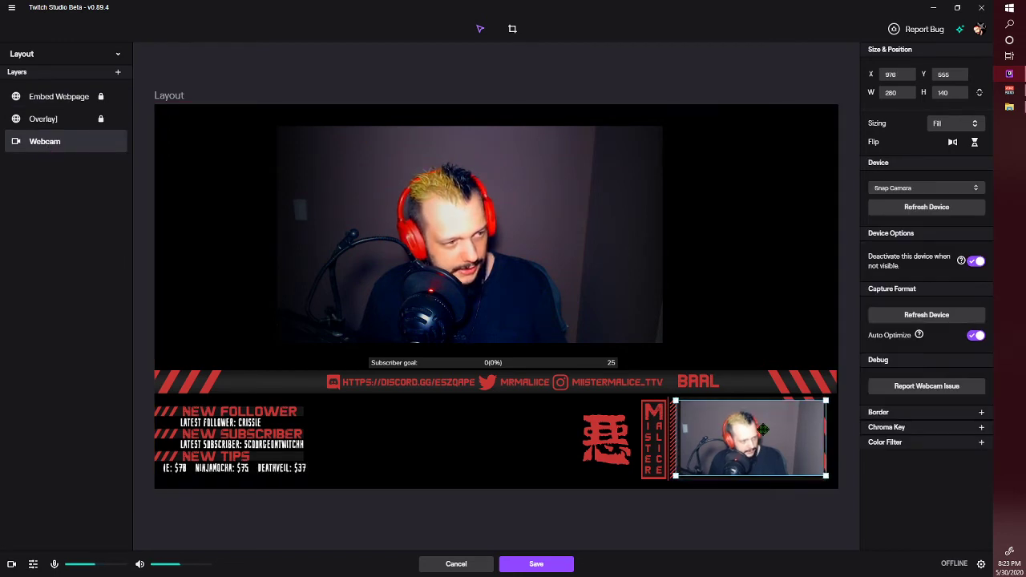
drag(676, 475, 678, 475)
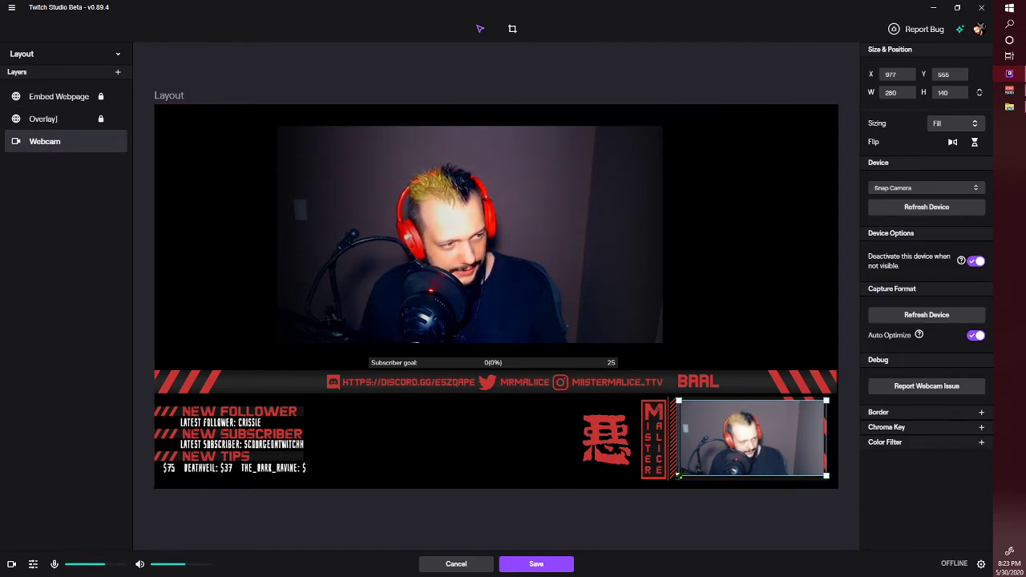
click(655, 323)
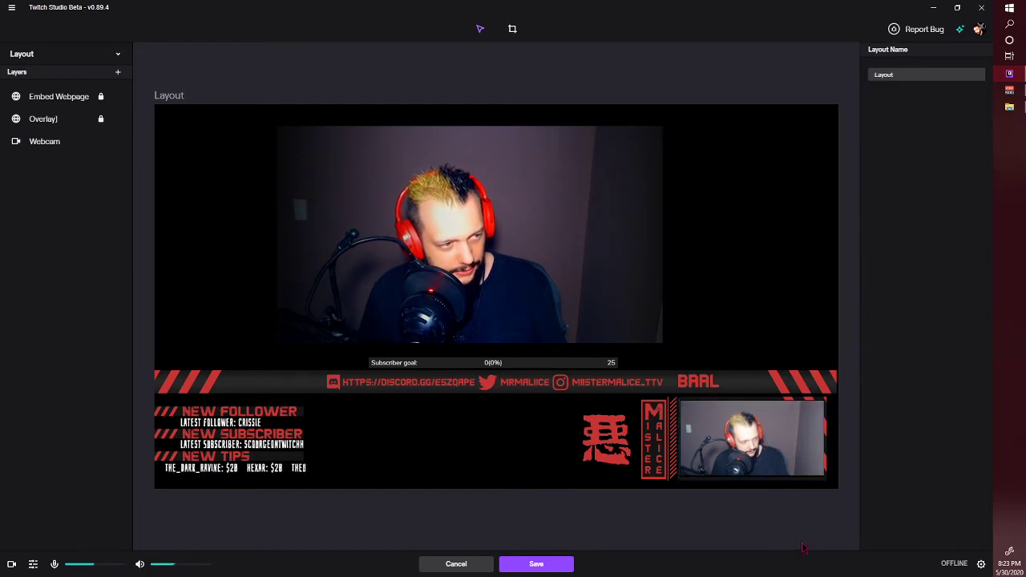
- Add a color filter to the Webcam layer and open its filter settings
click(42, 148)
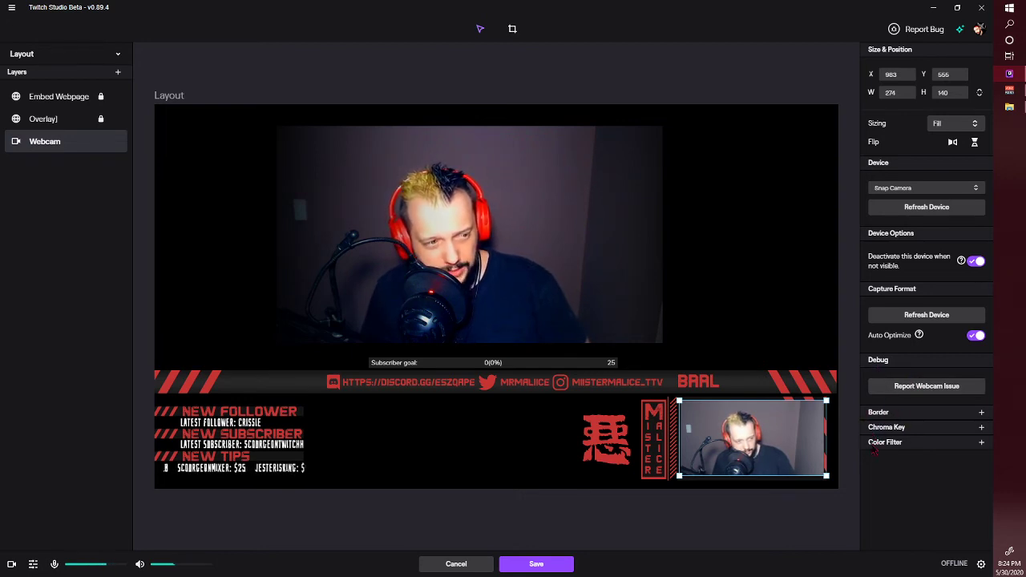
click(981, 444)
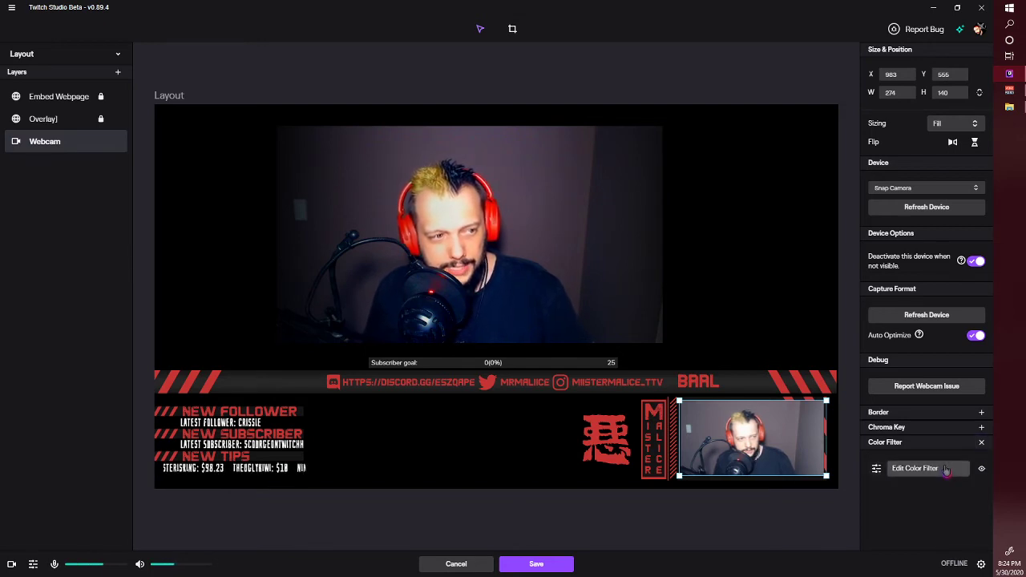
click(914, 469)
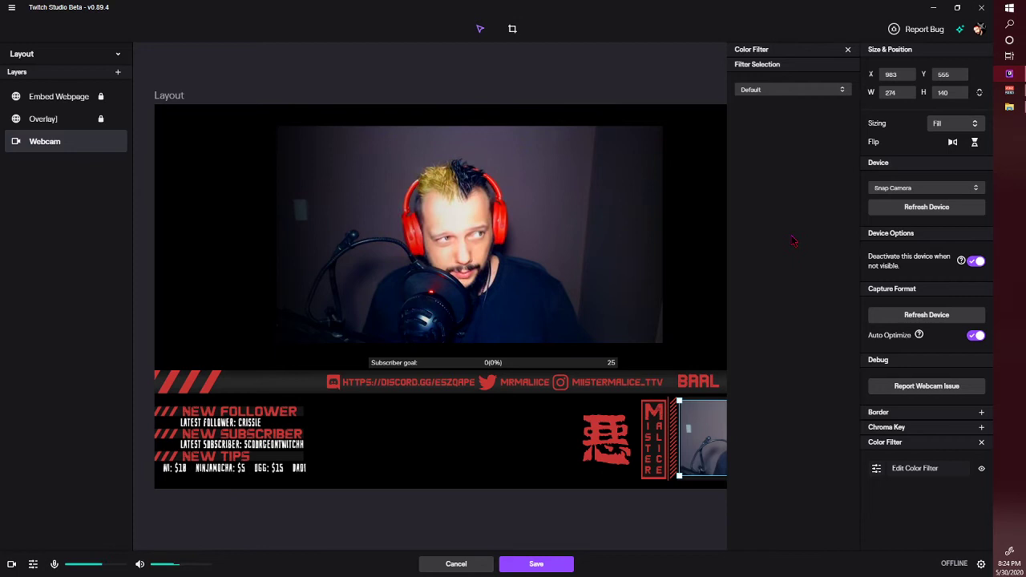
- Apply the custom color filter file Jonggak.cube to the webcam and check it on the canvas
click(790, 93)
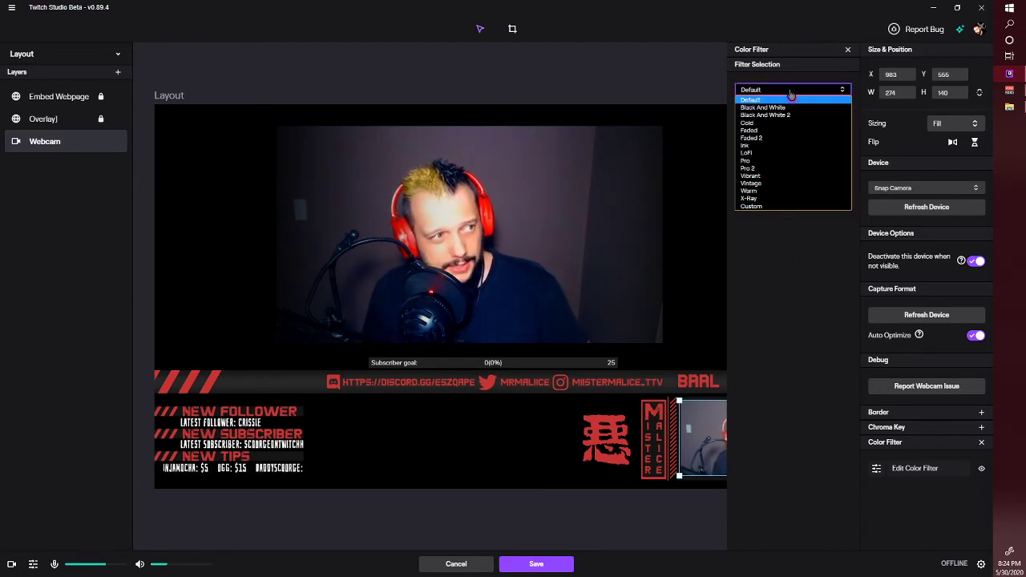
click(766, 207)
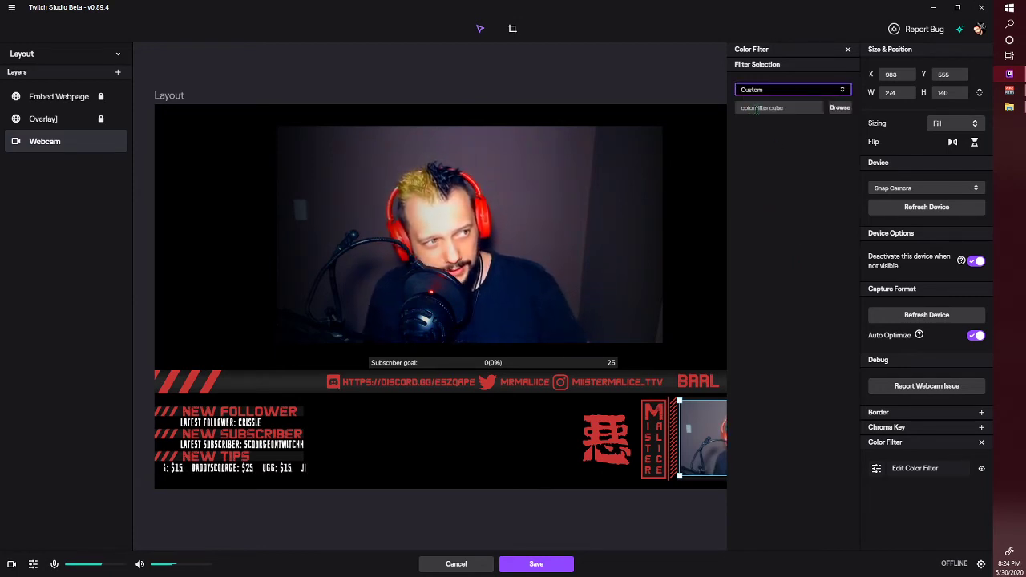
click(841, 108)
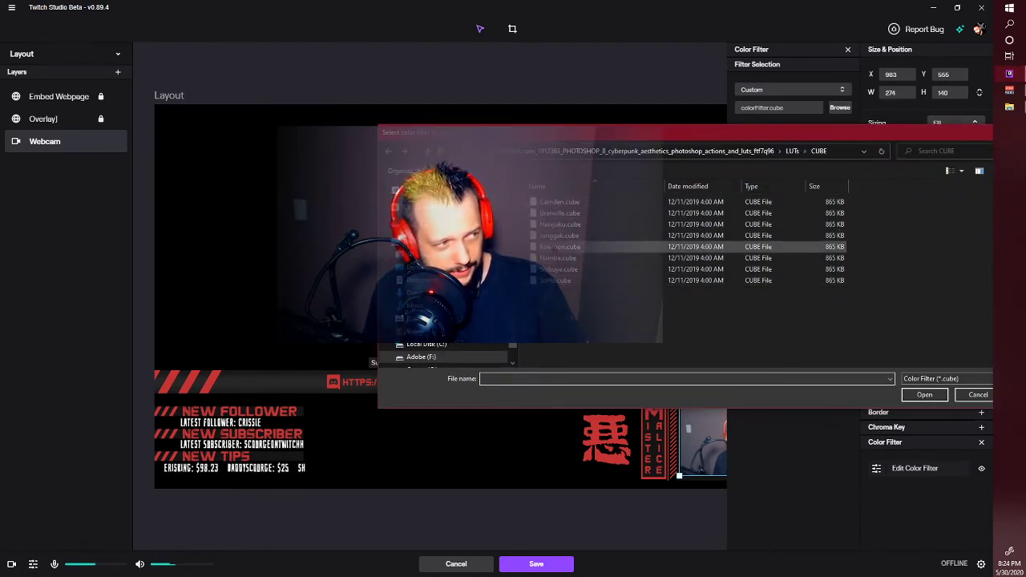
click(559, 236)
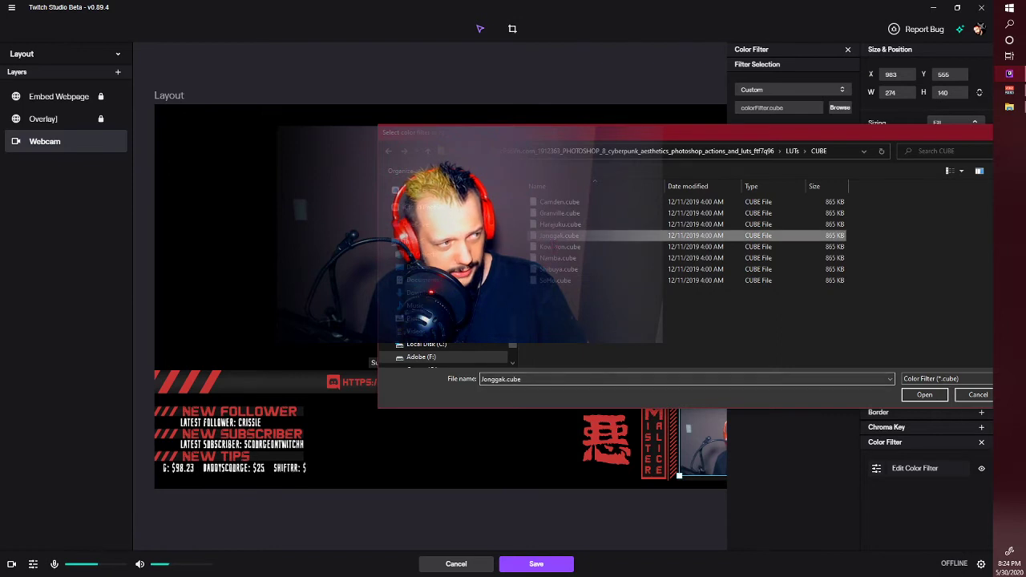
click(925, 395)
click(498, 466)
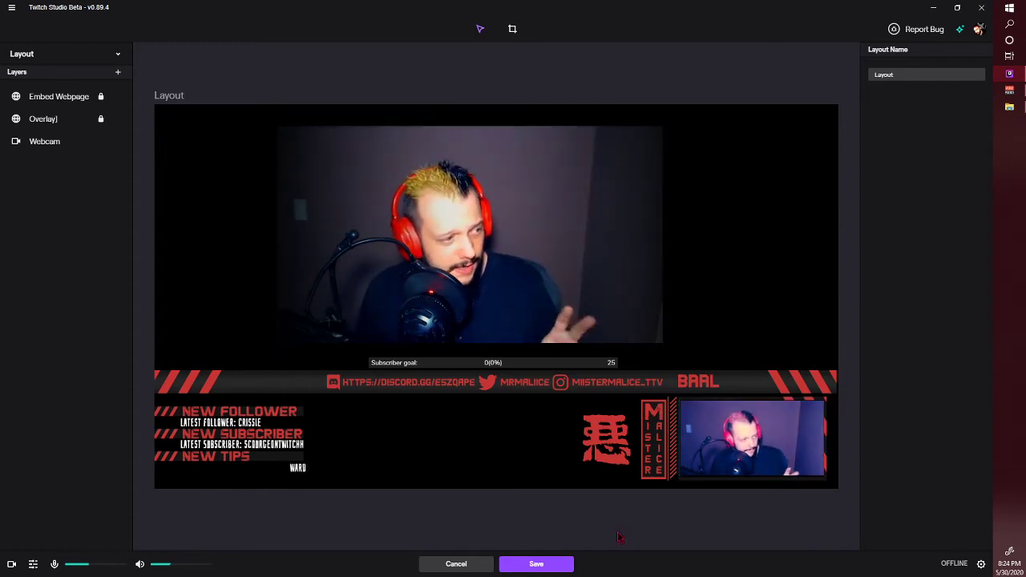
- Set the webcam's color filter to the Cold preset
click(56, 143)
click(915, 468)
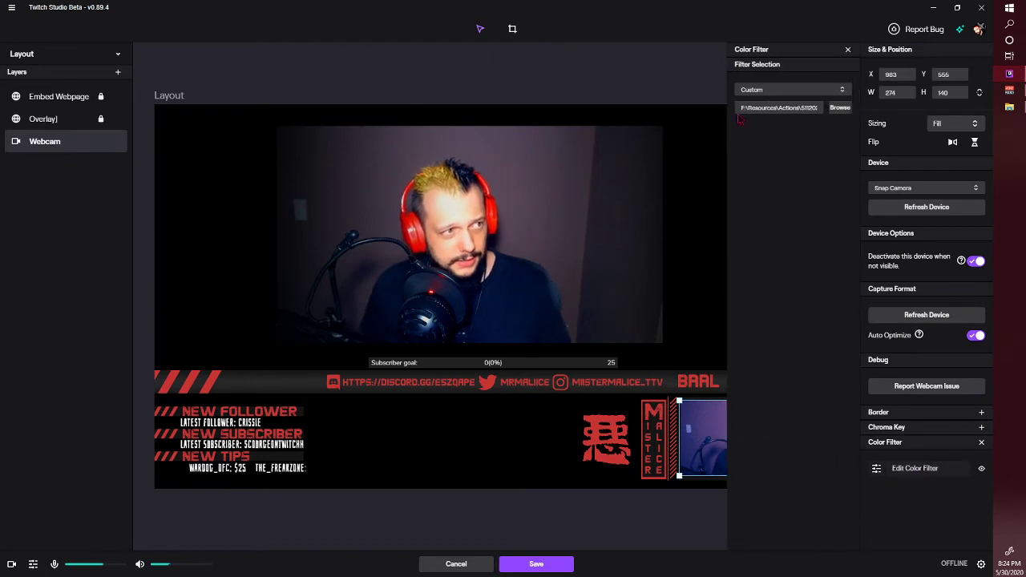
click(834, 89)
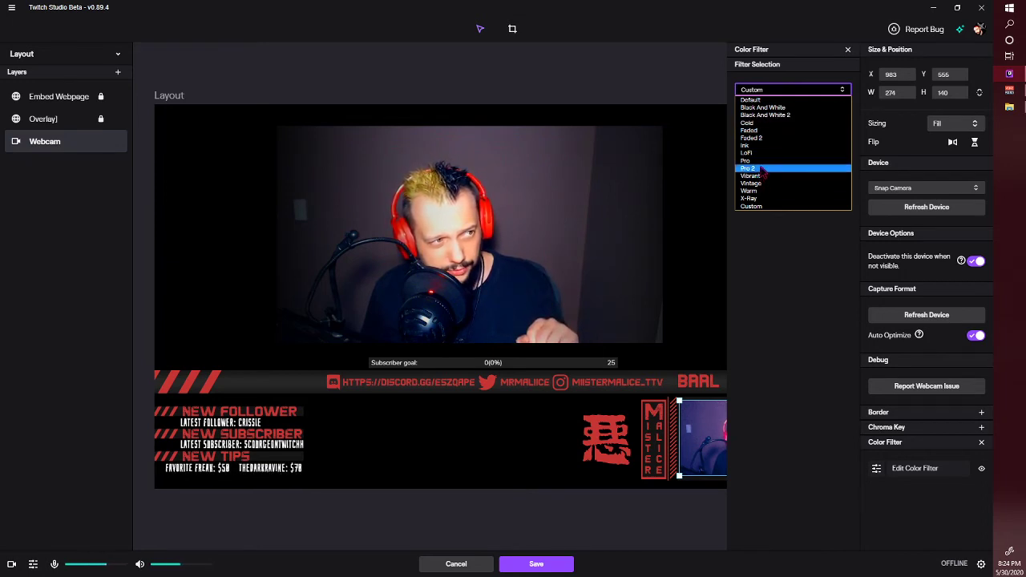
click(749, 122)
click(619, 281)
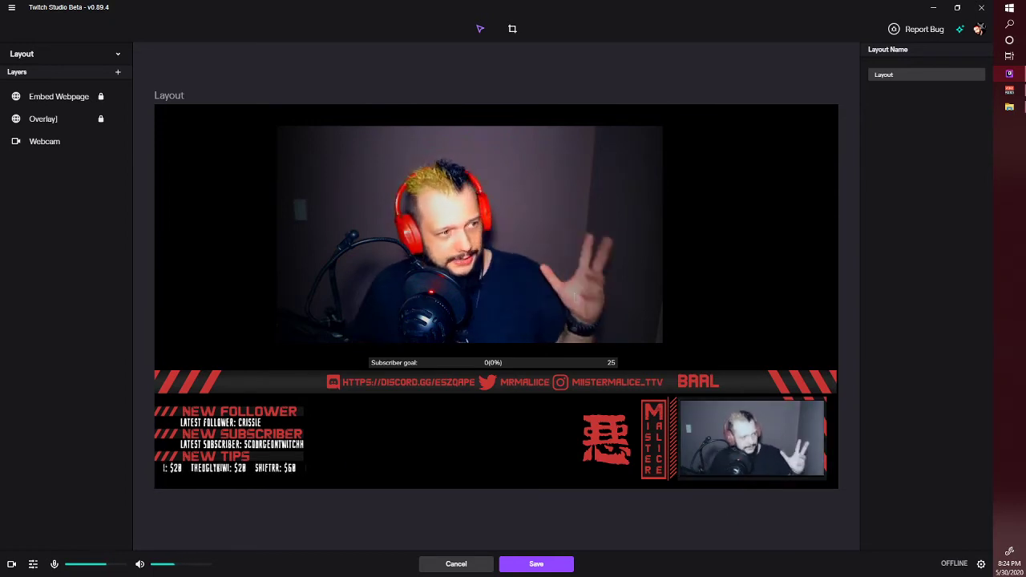
- Add a Main Screen Share layer and name it "LG"
click(118, 73)
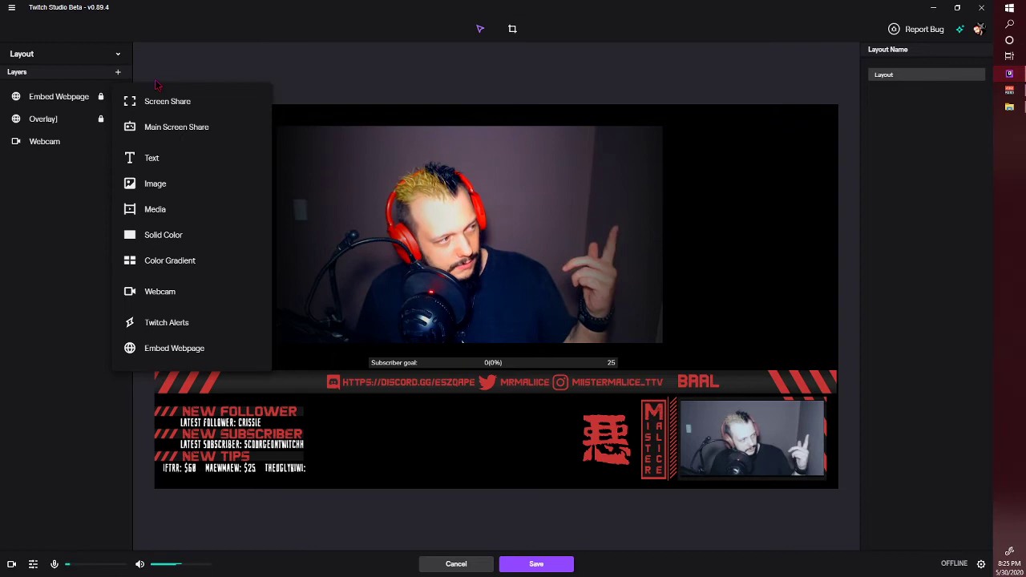
click(176, 127)
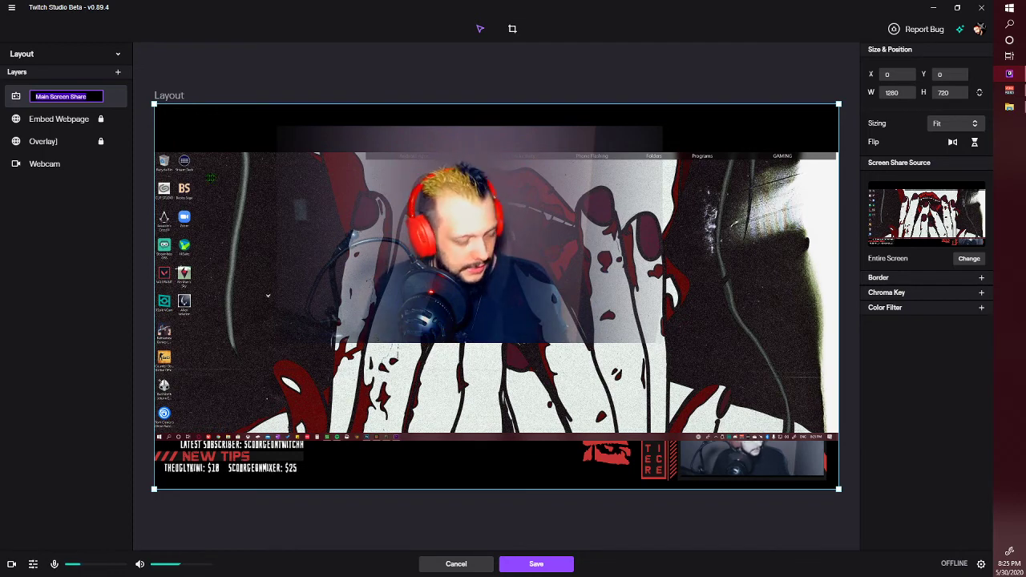
text(LG)
key(Return)
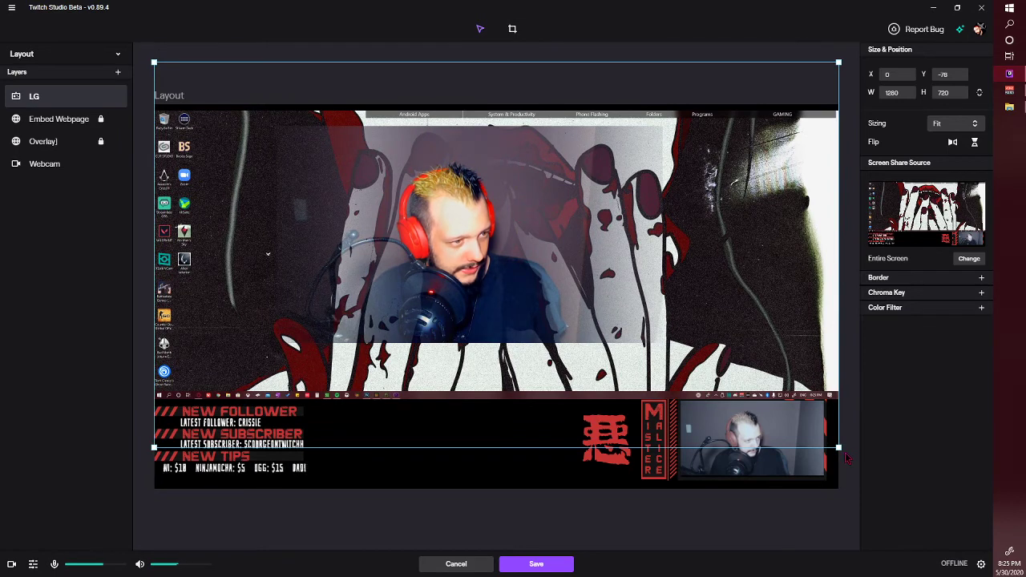
- Resize the LG screen share to about 1280 by 555 and shift it slightly above the canvas's upper edge
drag(838, 447, 838, 401)
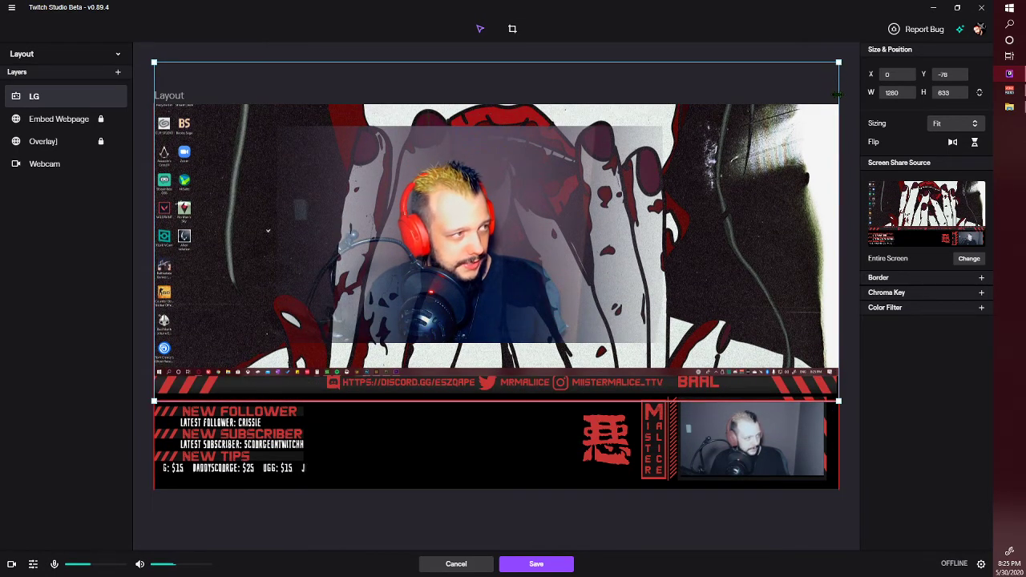
drag(838, 62, 838, 104)
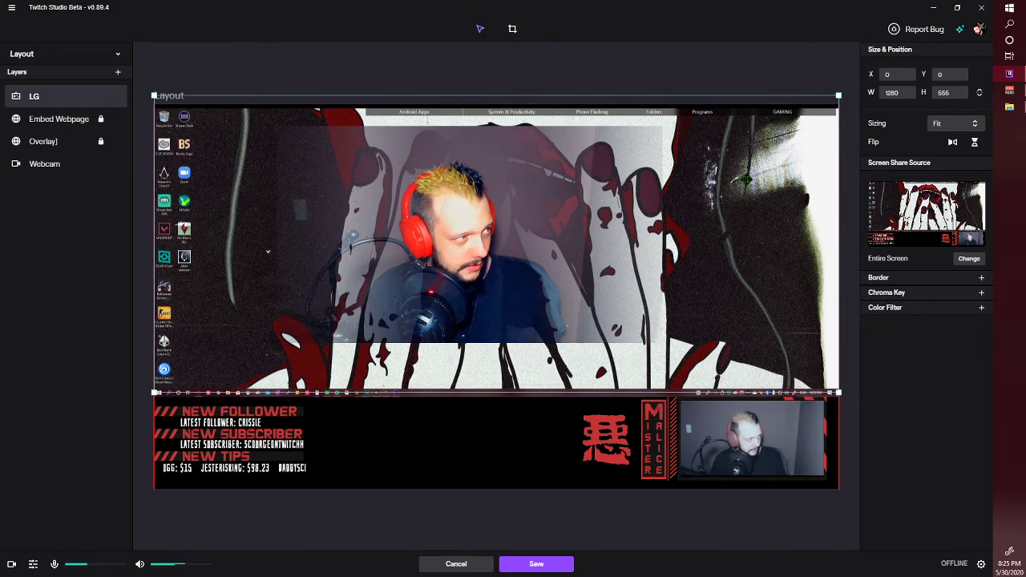
key(Up)
key(Up)
key(Up)
- Move the LG layer to the bottom of the layer stack and lock the Webcam layer
drag(50, 98, 51, 167)
click(50, 142)
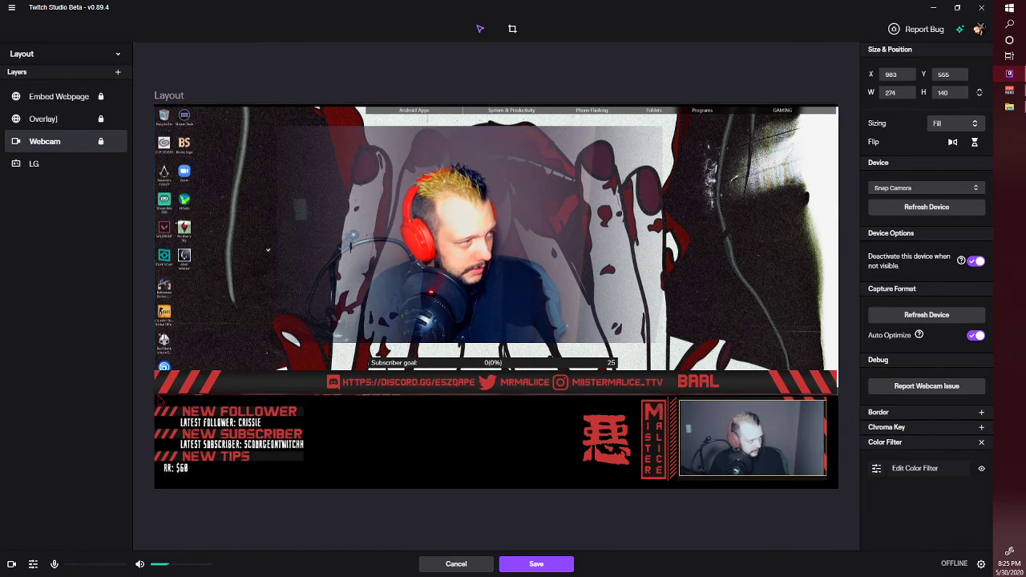
- Reduce the LG screen share's height to about 529 so its lower edge sits behind the overlay banner
click(164, 394)
drag(154, 397, 153, 390)
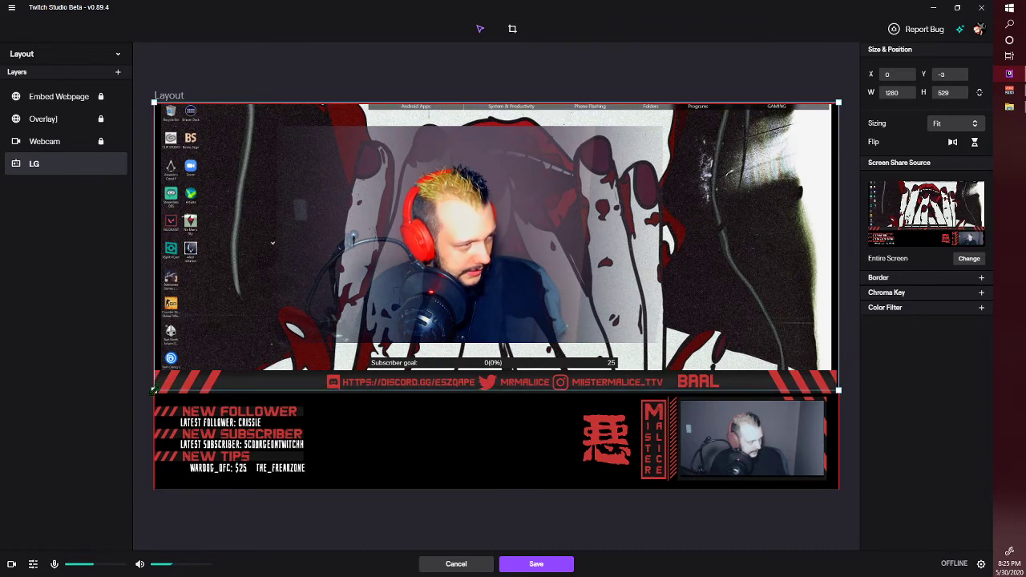
click(465, 57)
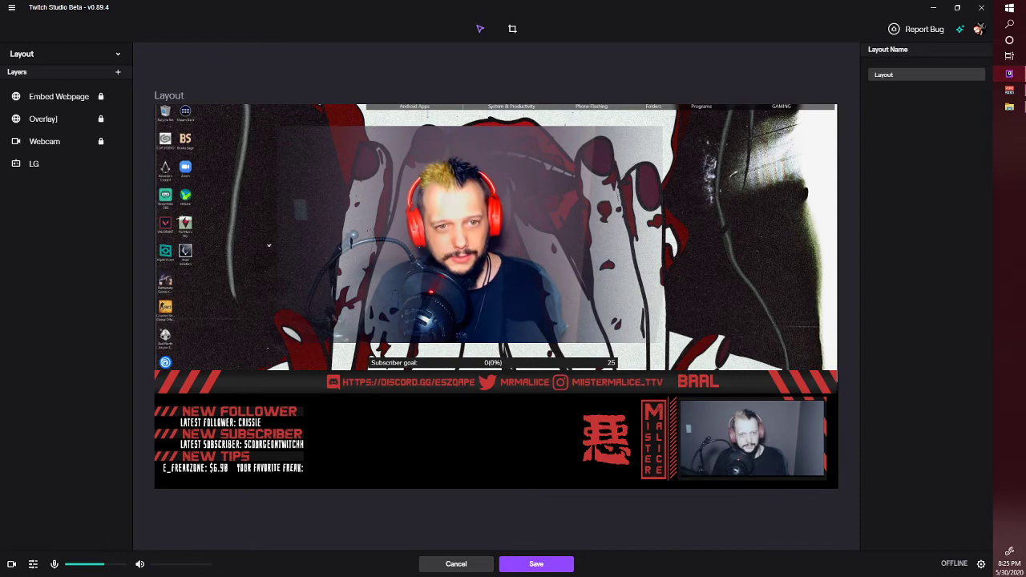
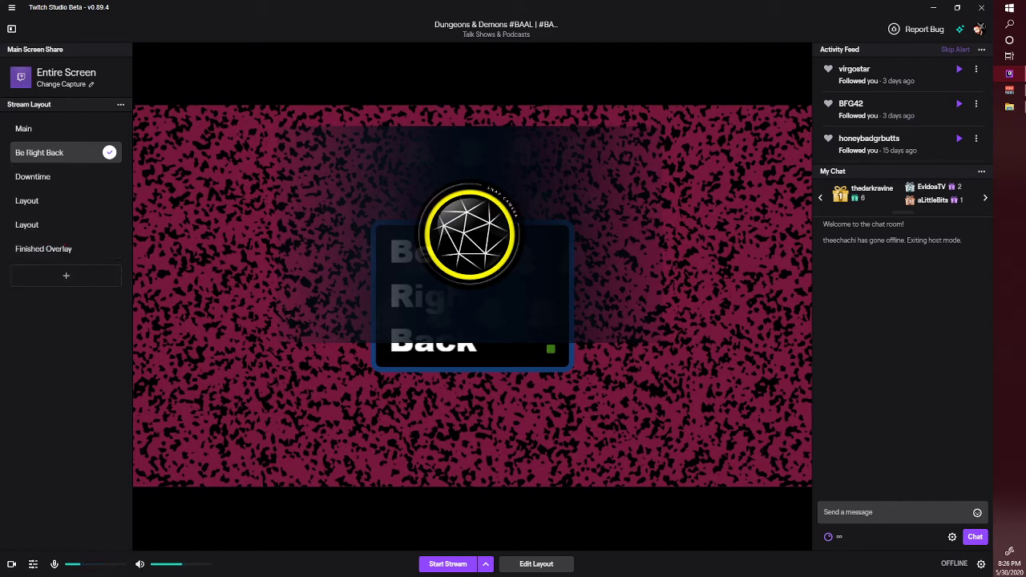
- Switch the active stream layout to Finished Overlay, over to Be Right Back, and back to Finished Overlay
click(24, 248)
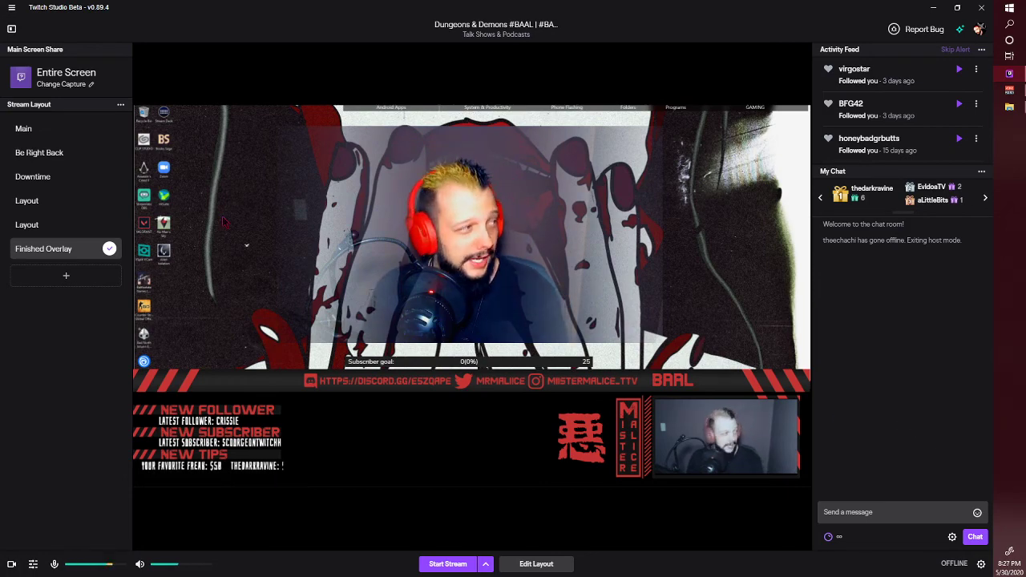
click(32, 152)
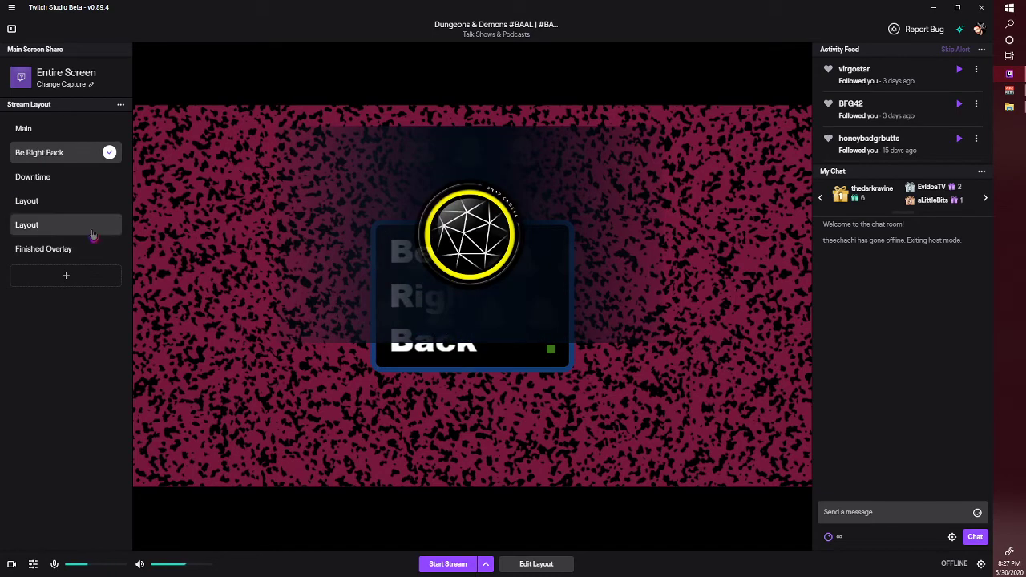
click(40, 251)
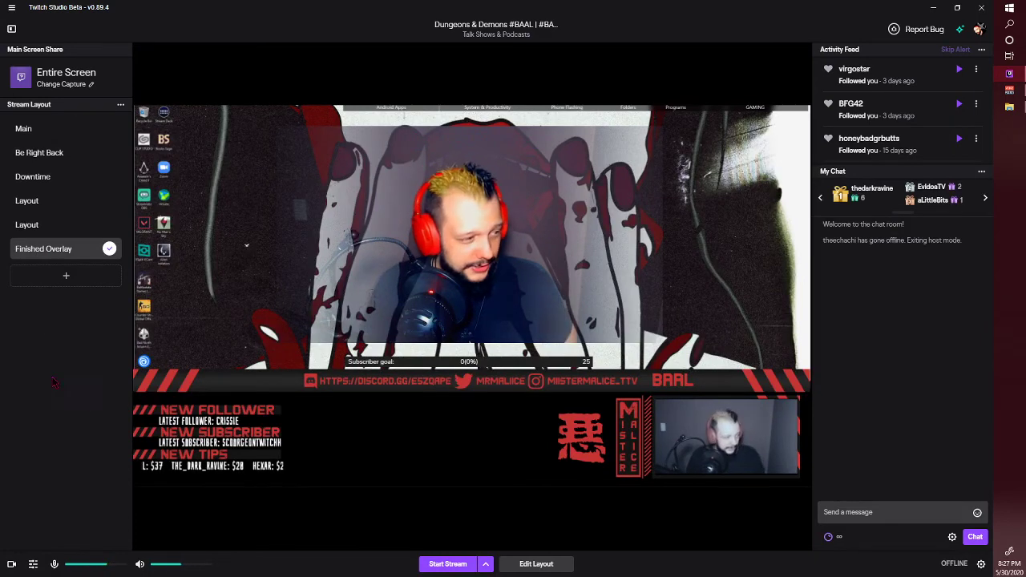
- Review the video recording option and the General, Stream, Recording, Audio and Hotkeys settings
click(485, 566)
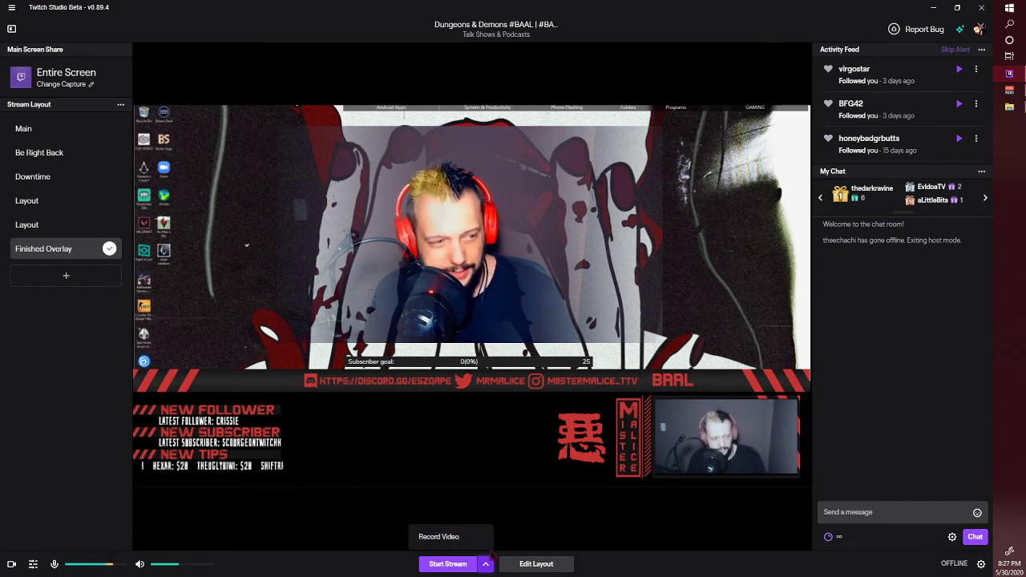
click(979, 566)
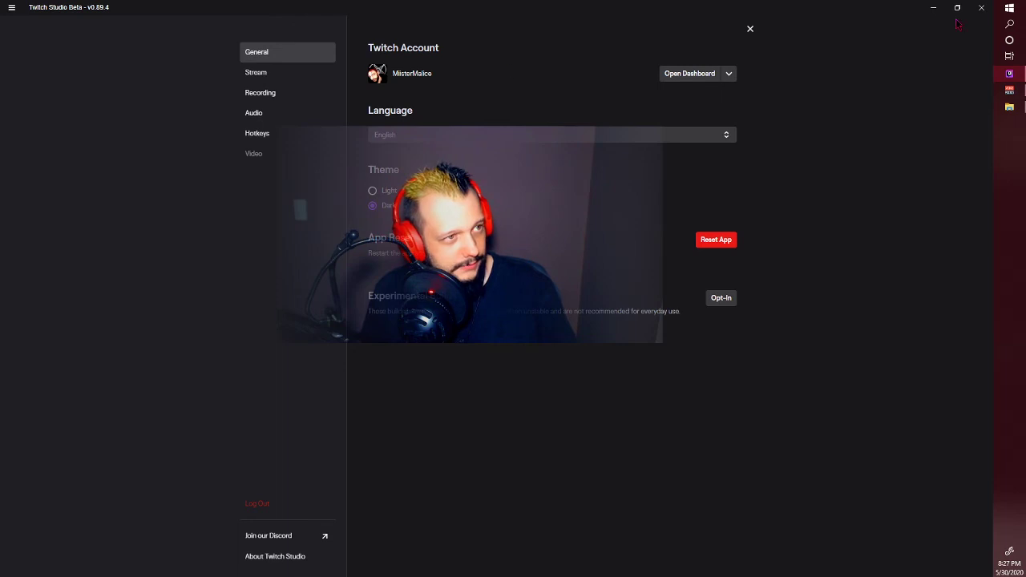
click(278, 72)
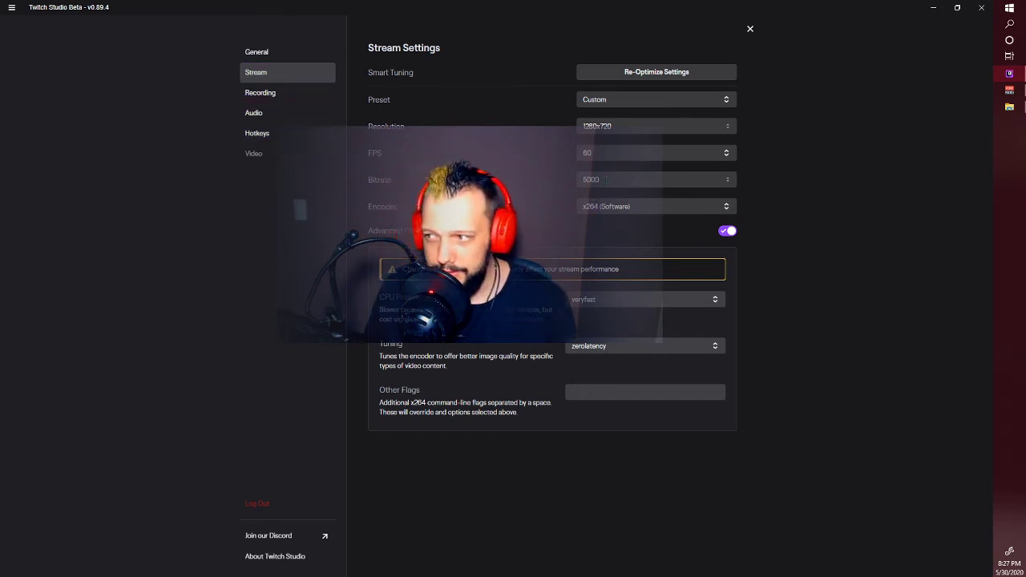
click(249, 116)
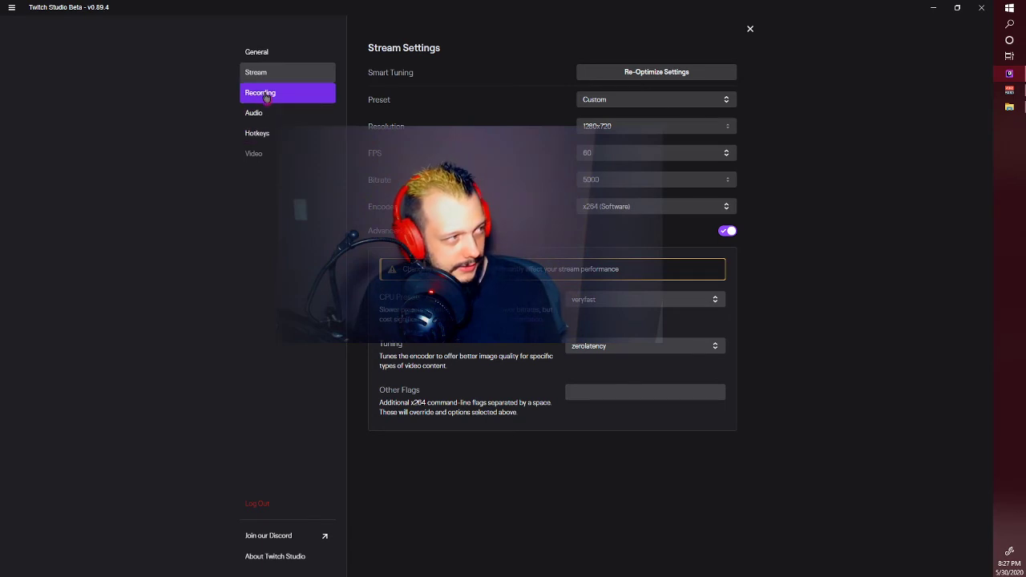
click(265, 95)
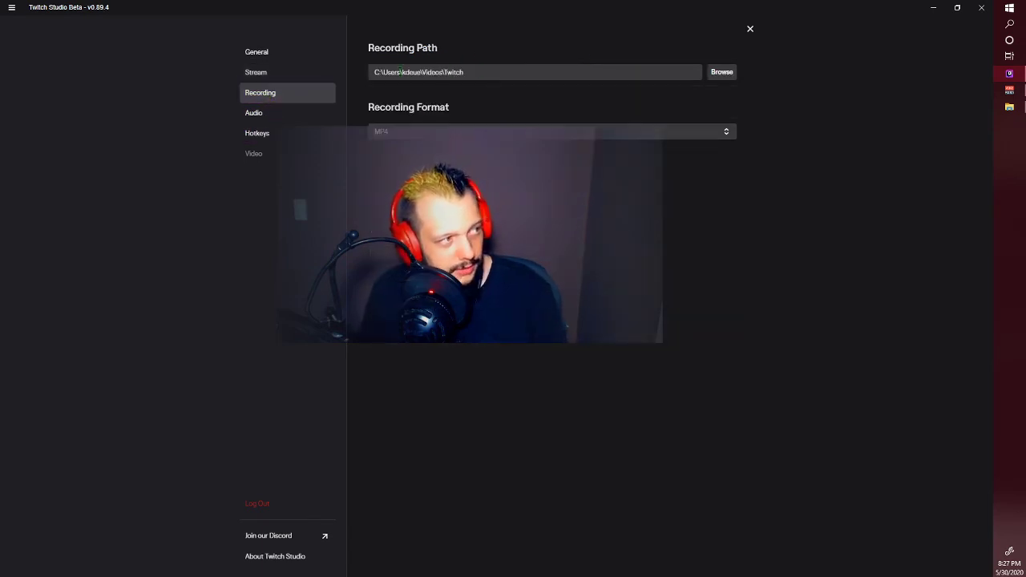
click(270, 113)
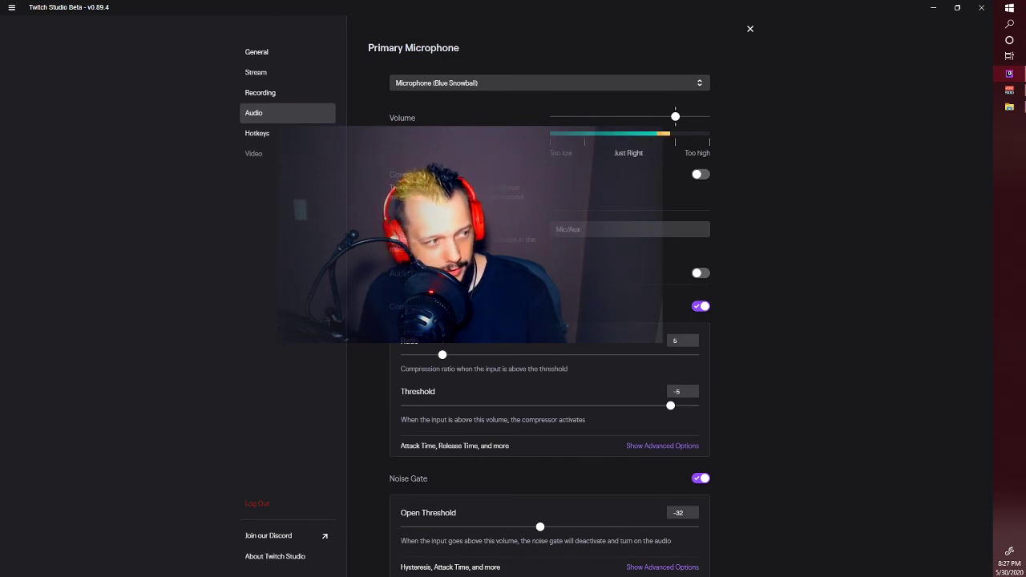
click(271, 136)
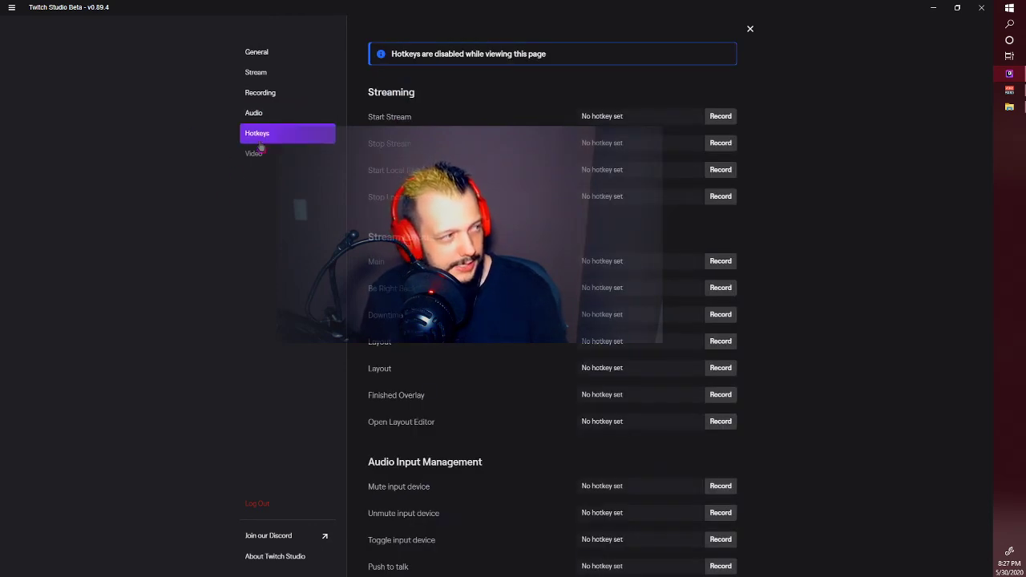
- Close the settings and review the Stream Info form with title, go-live notification, category, audience, tags and language
click(750, 30)
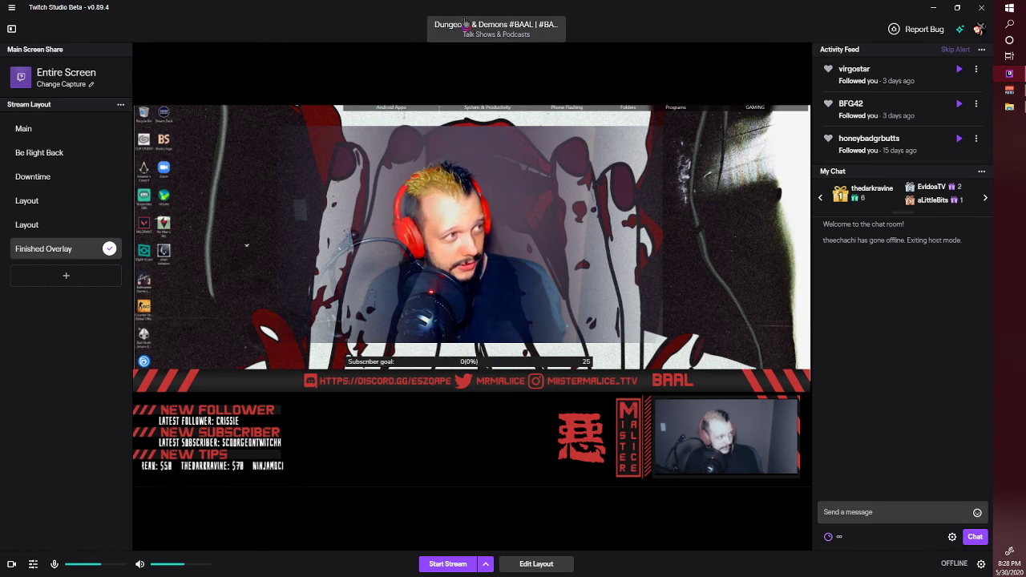
click(527, 30)
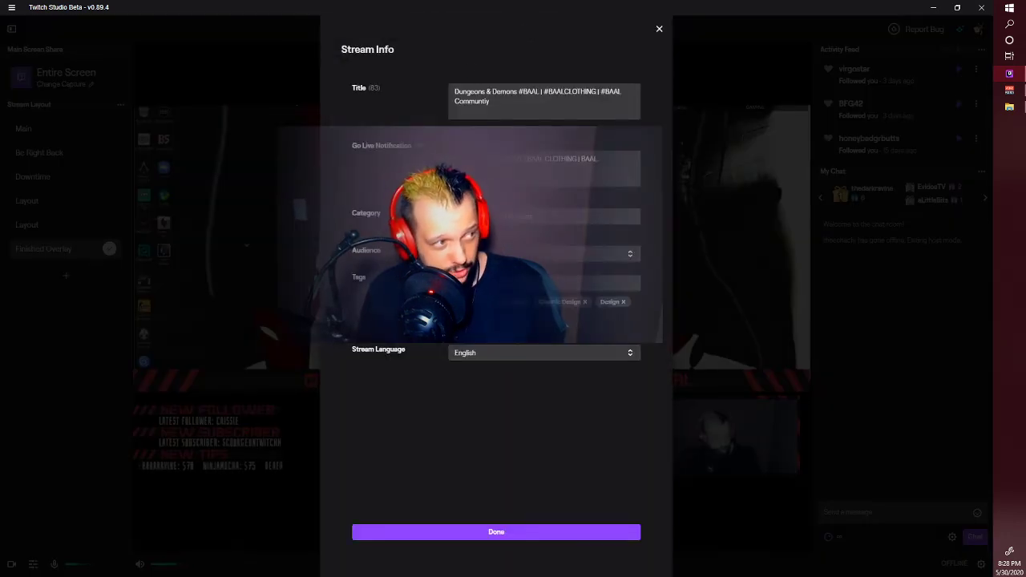
click(660, 30)
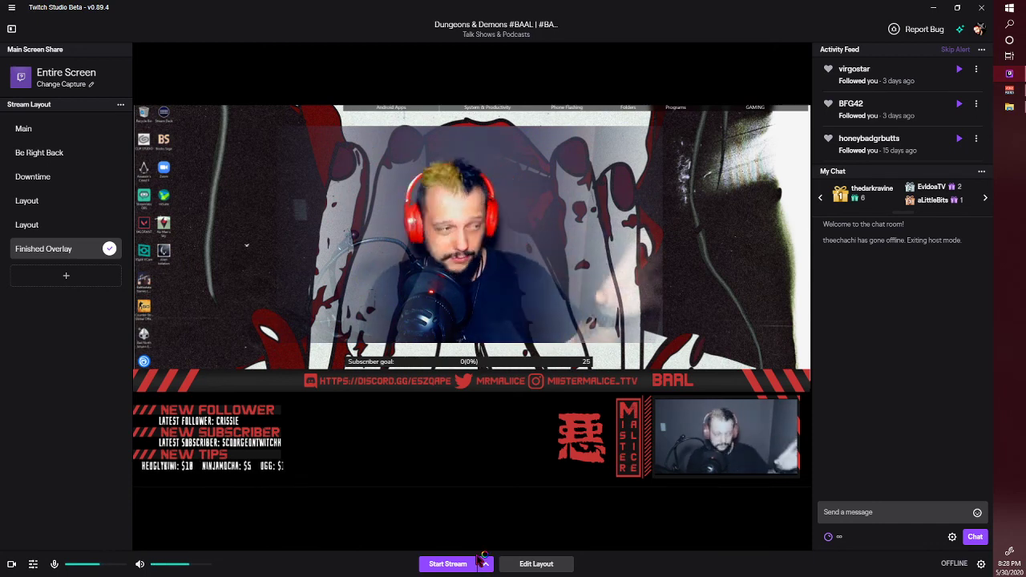
- Examine the Mic/Aux device's volume, compressor, noise gate and noise suppressor settings from the audio mixer without changing them
click(33, 564)
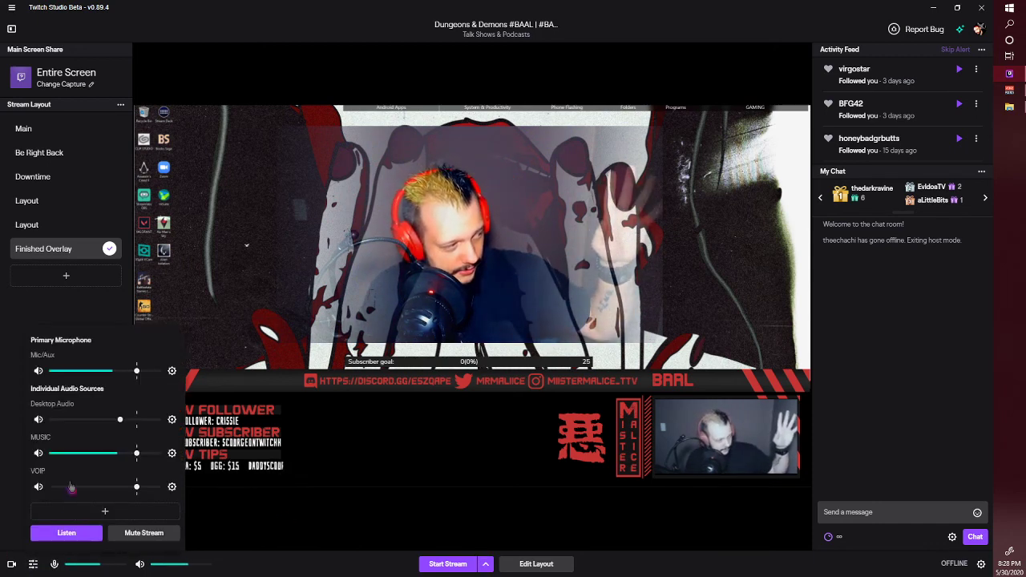
click(172, 371)
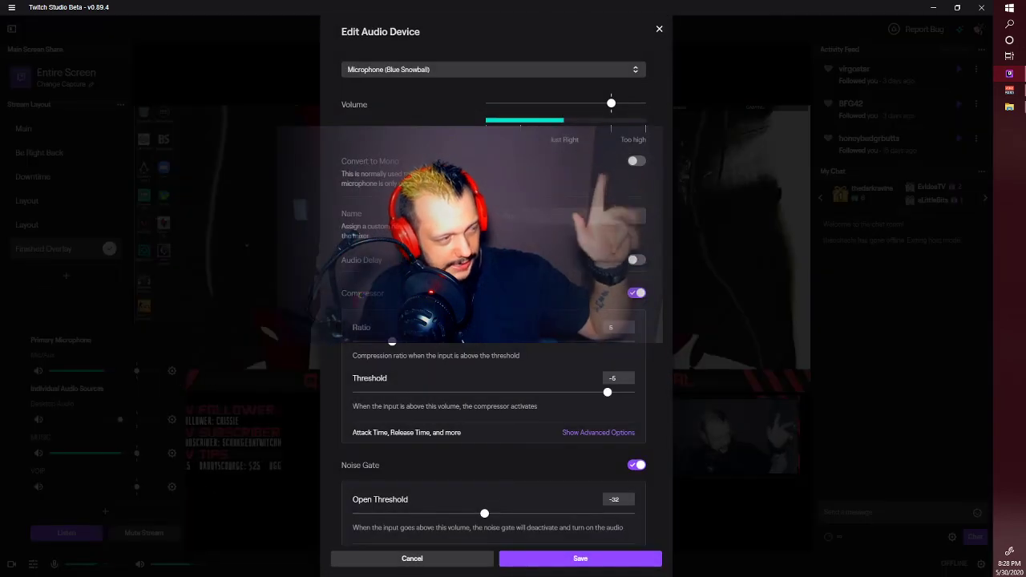
scroll(493, 320, down, 3)
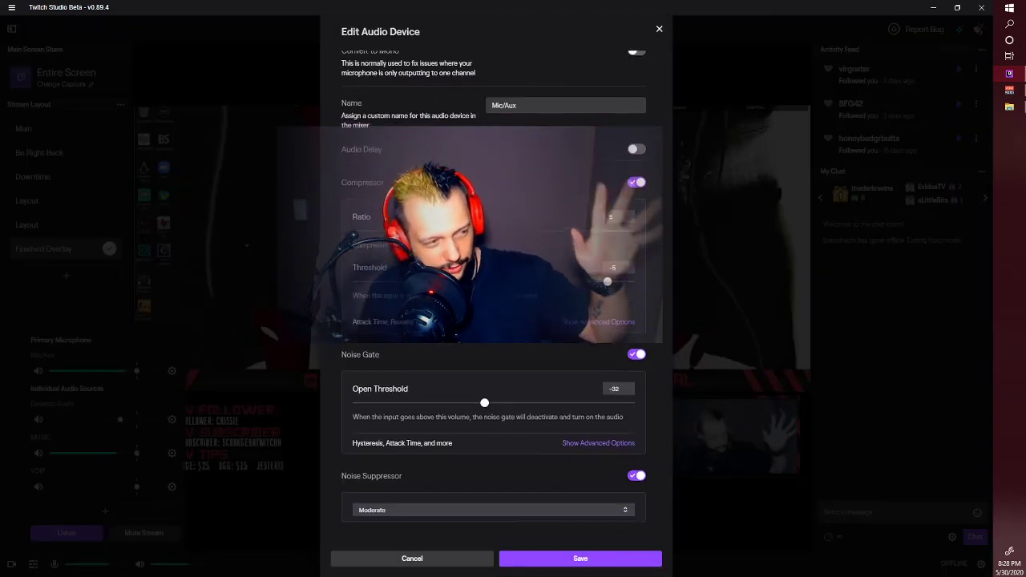
scroll(493, 304, up, 3)
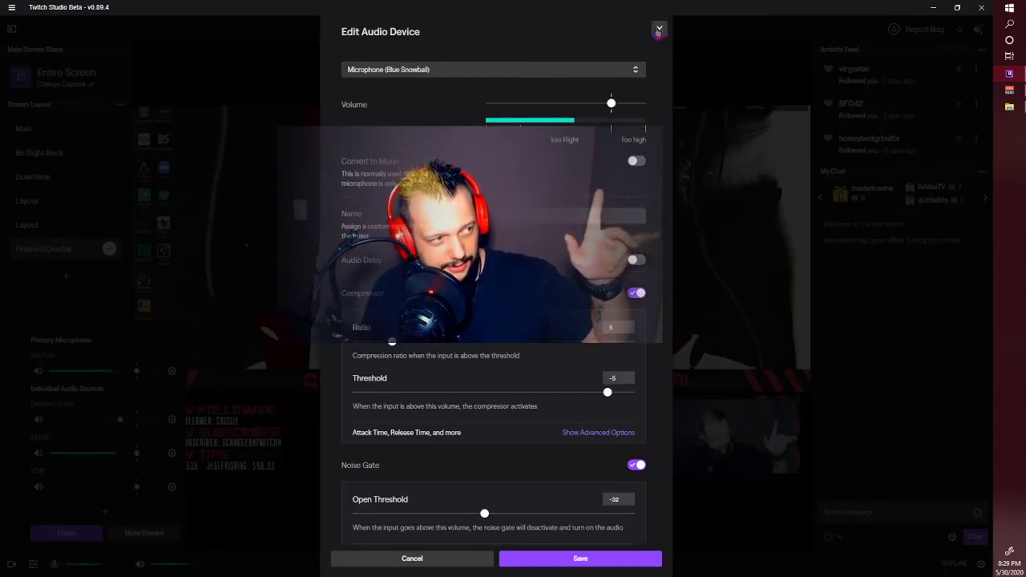
scroll(494, 321, down, 3)
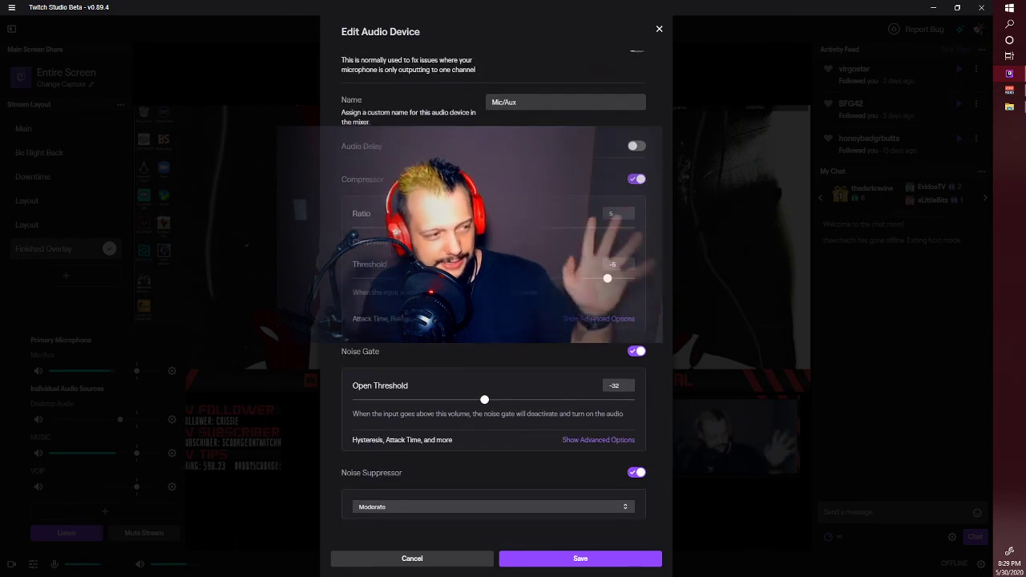
scroll(494, 305, up, 3)
click(659, 29)
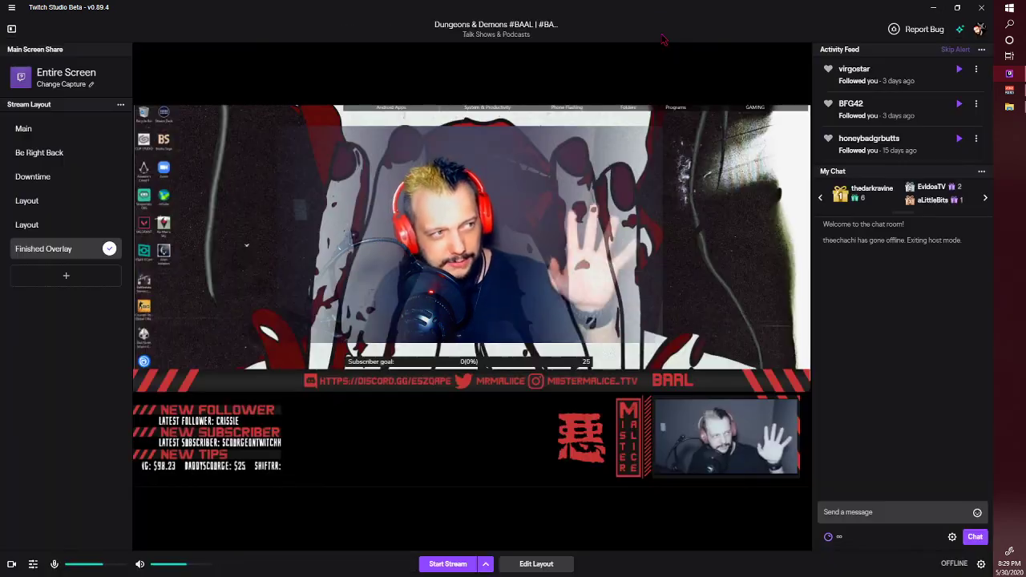